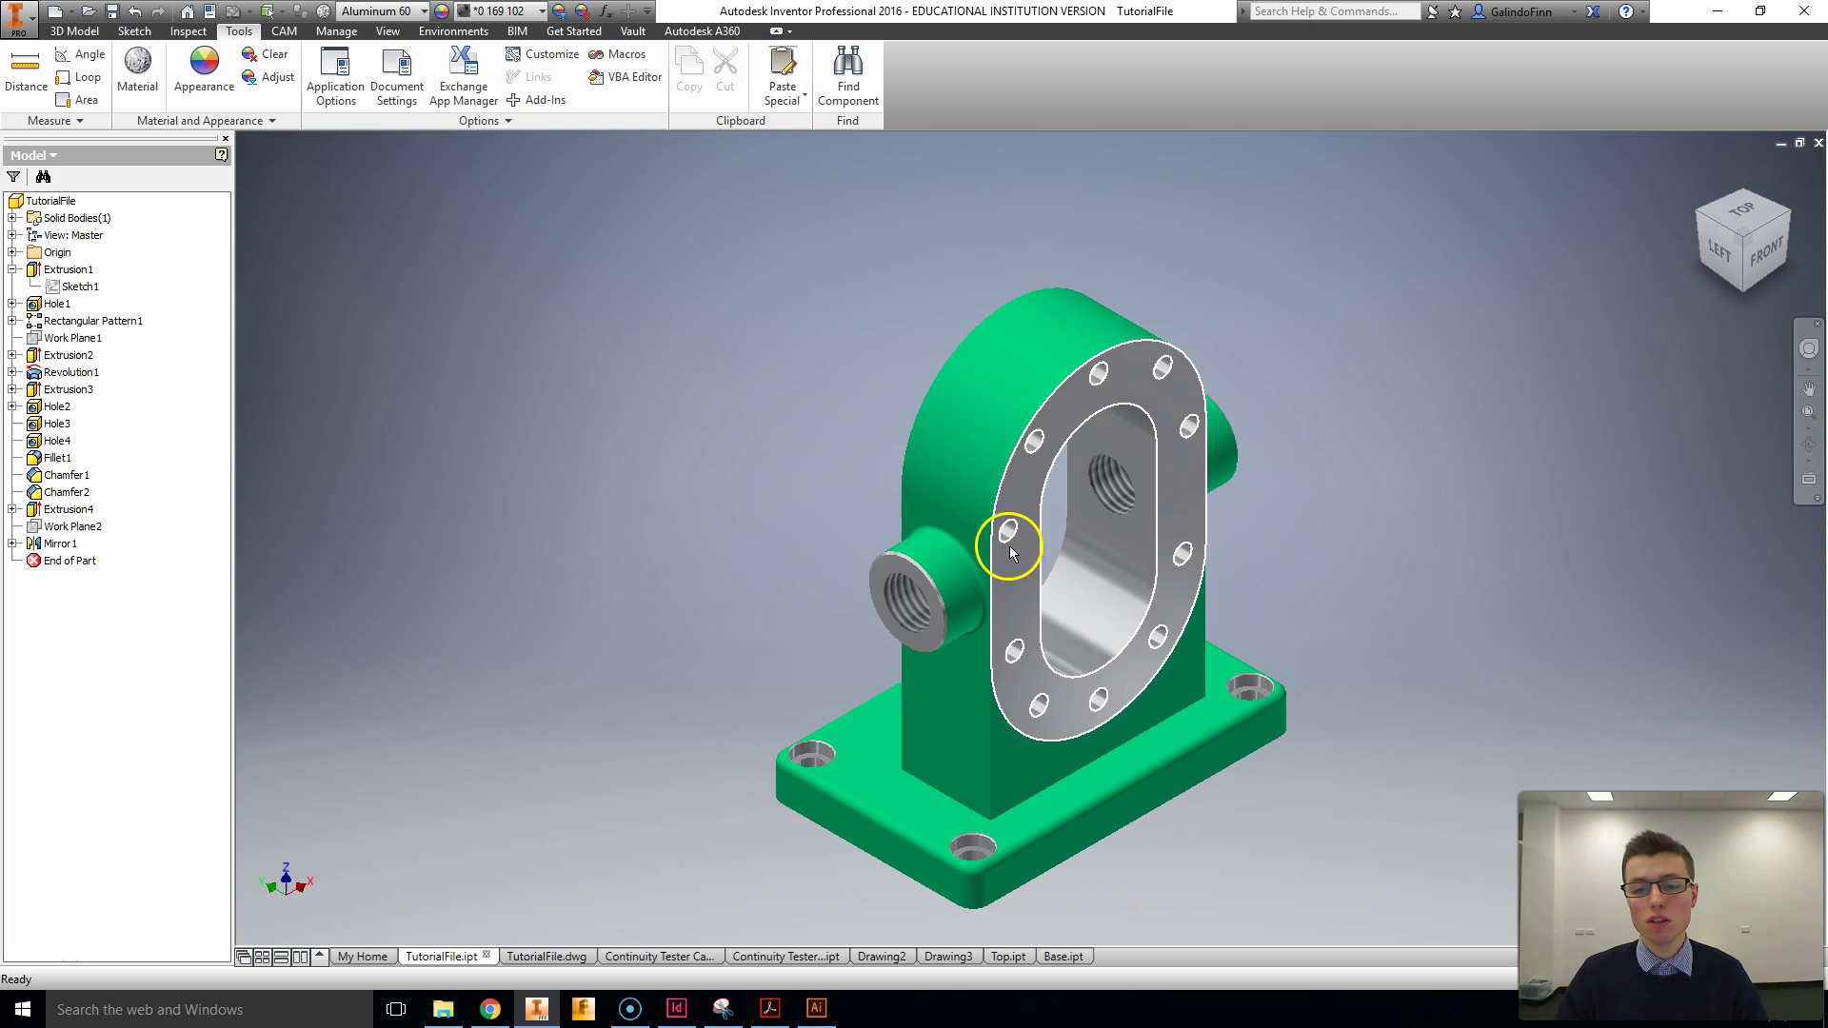
Step: Pan the bracket part leftward in the graphics window
middle_drag(1085, 586, 917, 607)
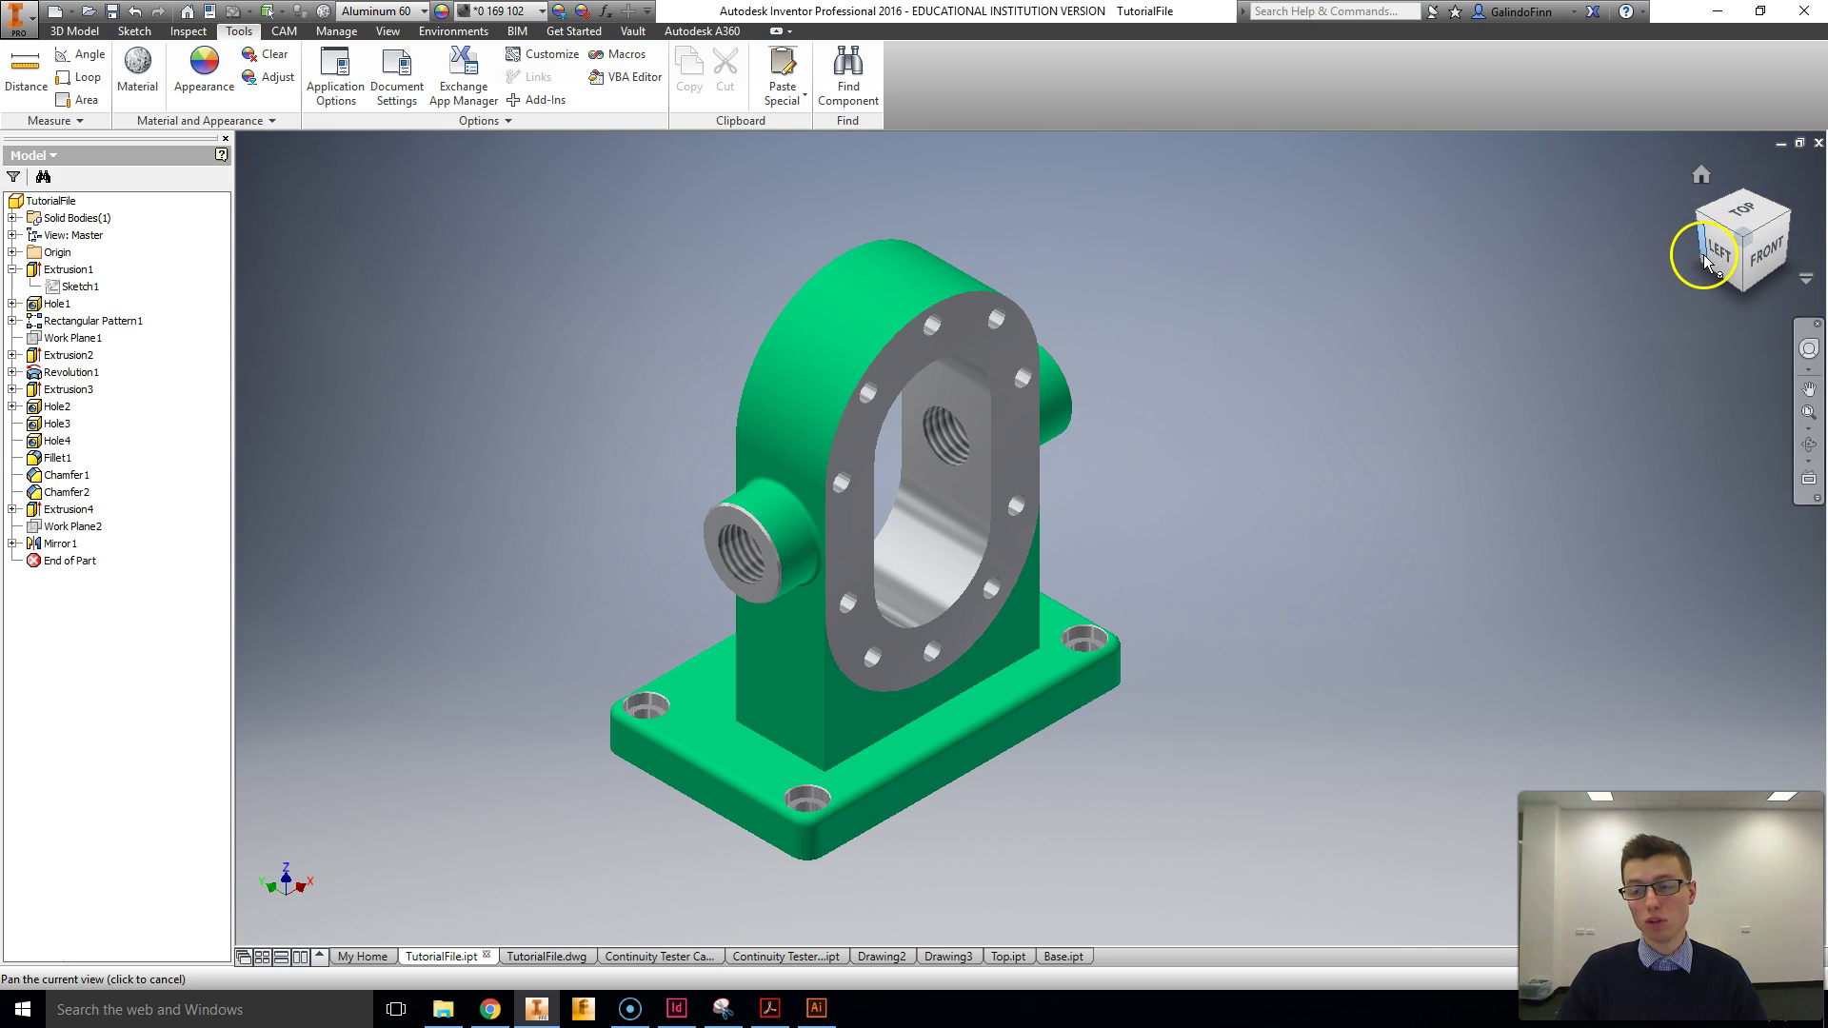
Step: Step the ViewCube through Front, Left and Back views, then return Home
mouse_move(1742, 240)
mouse_down()
mouse_move(1746, 272)
mouse_move(1706, 215)
mouse_move(1597, 250)
mouse_move(1494, 339)
mouse_move(1466, 408)
mouse_move(1516, 444)
mouse_move(1604, 425)
mouse_move(1747, 271)
mouse_up()
key(F2)
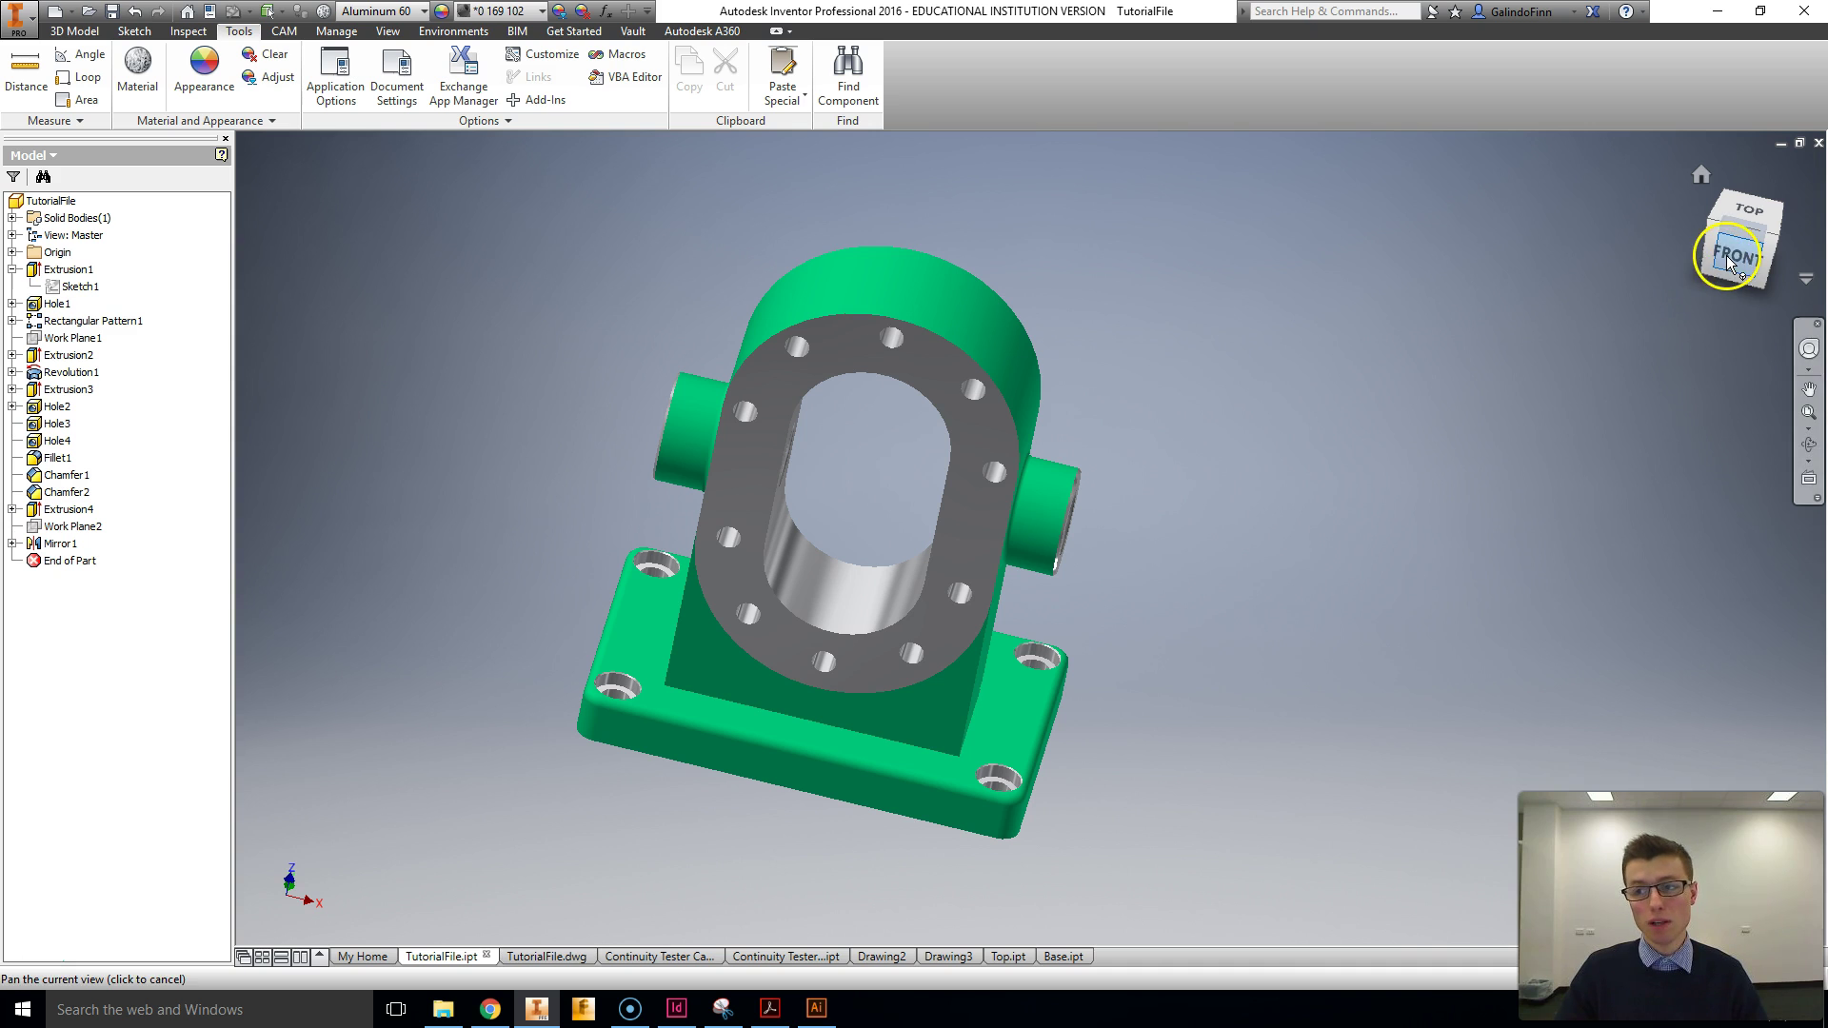
click(1739, 263)
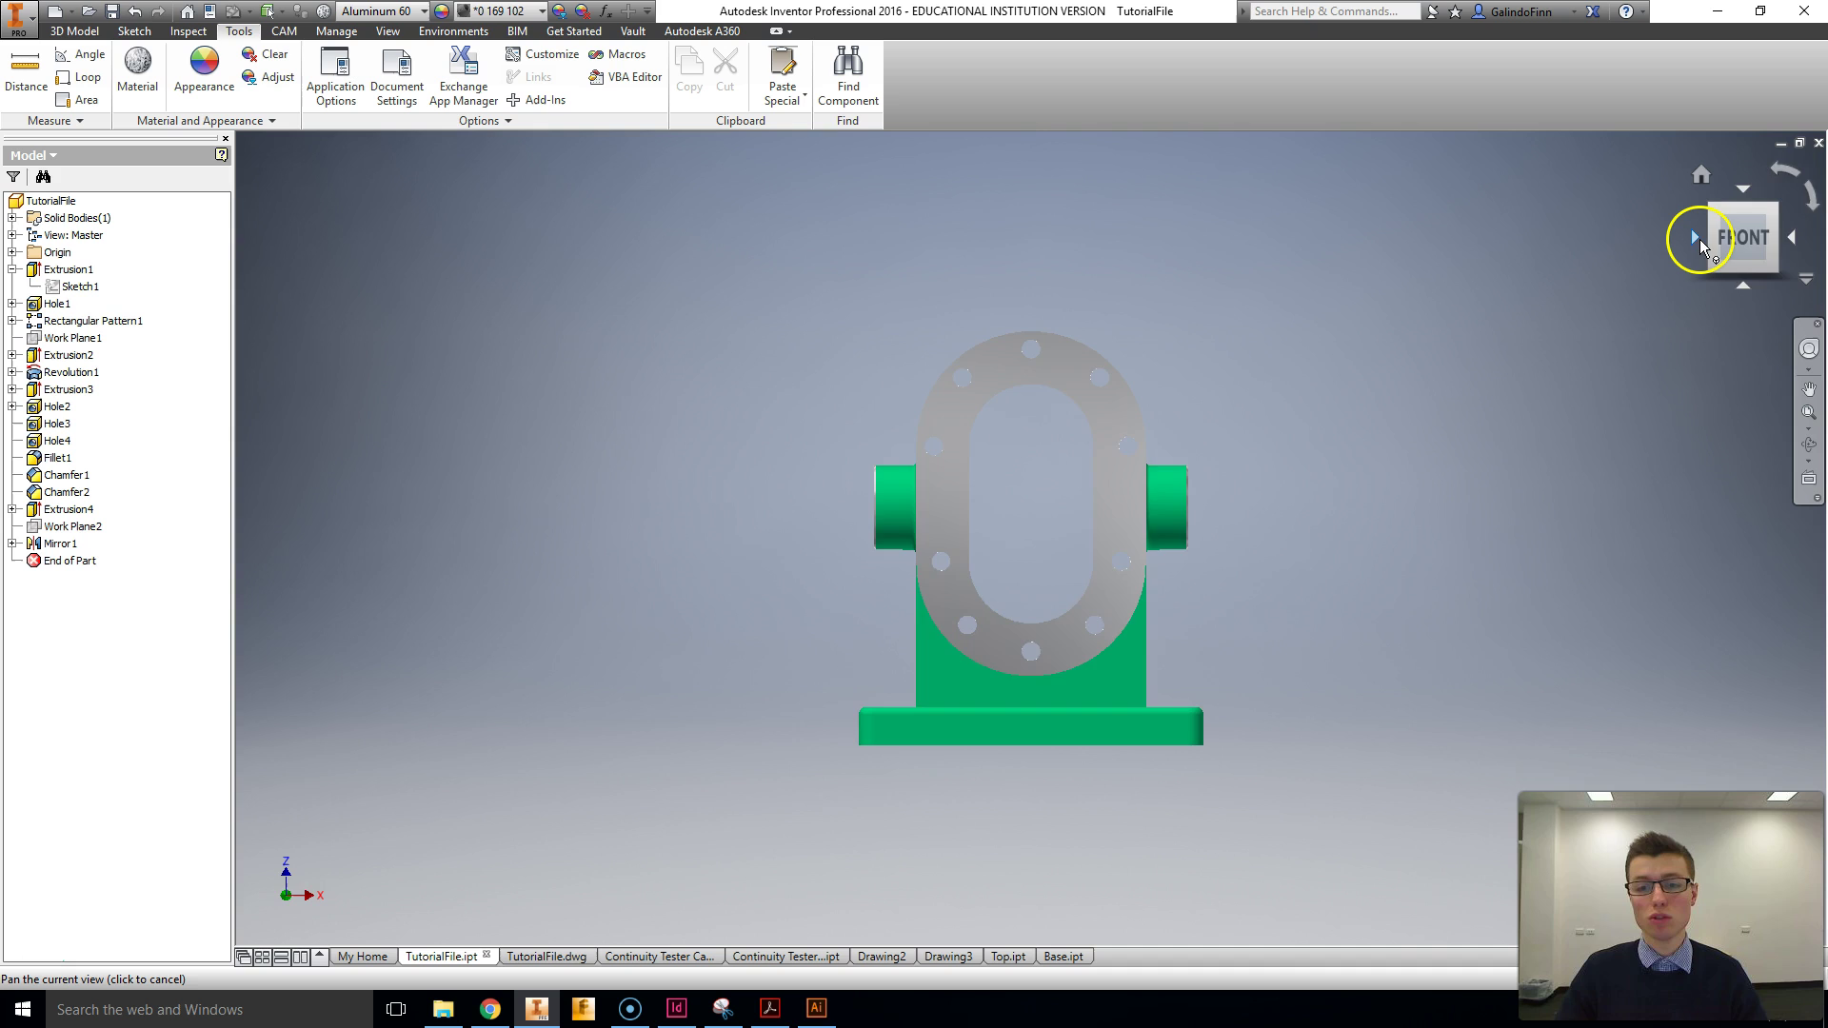
click(1697, 238)
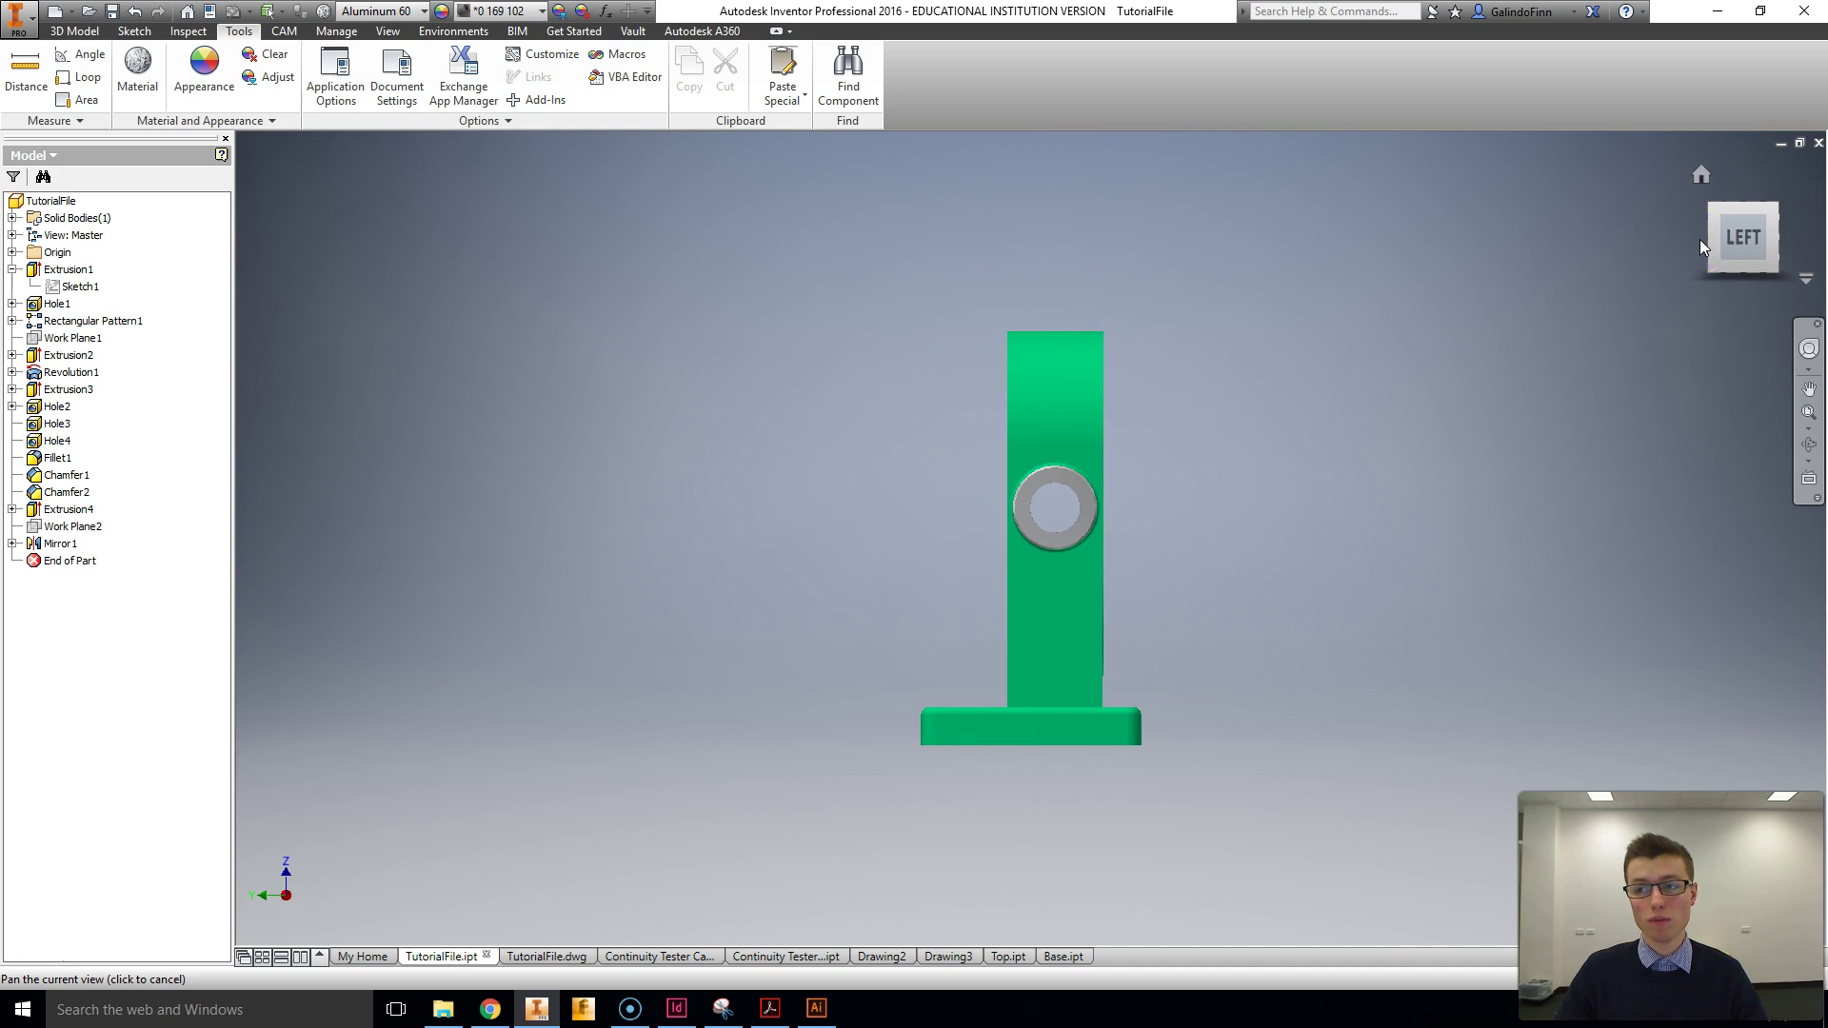
click(1700, 238)
drag(1695, 240, 1695, 245)
click(1790, 243)
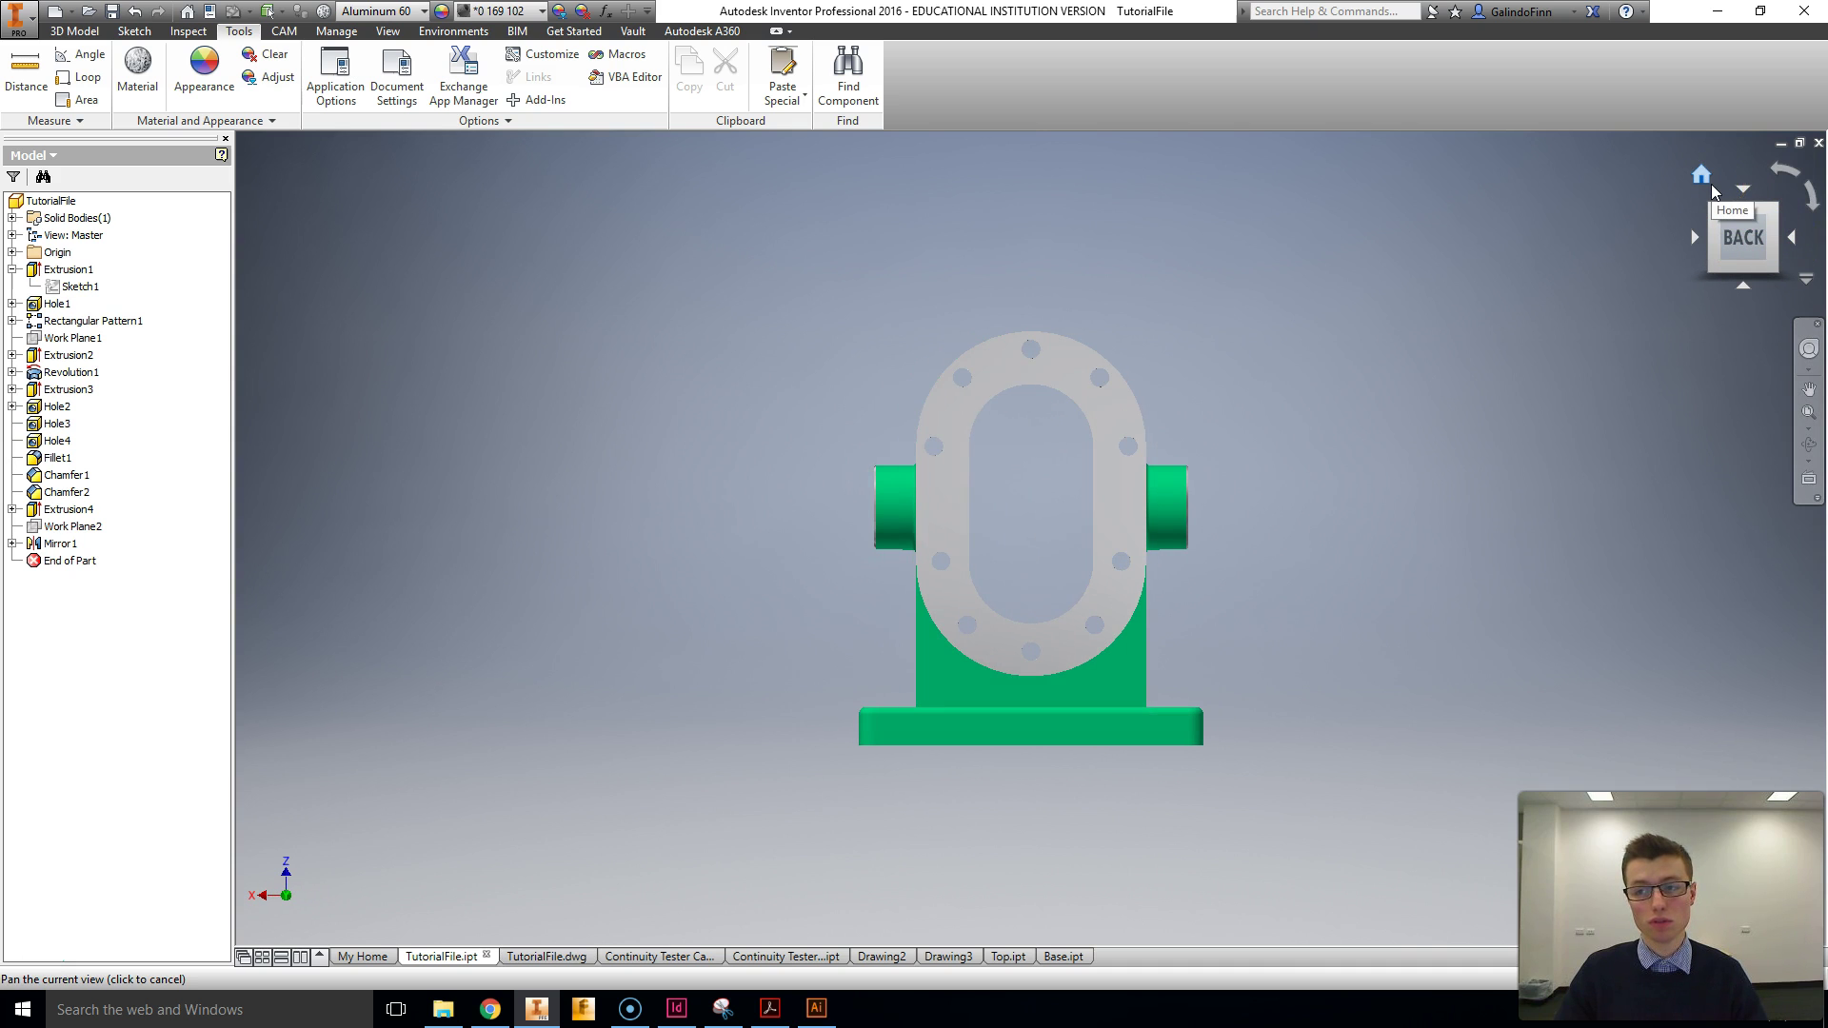
click(1711, 188)
Step: Shift the bracket up-left, then rotate through Front and Left to the Back view
click(1149, 303)
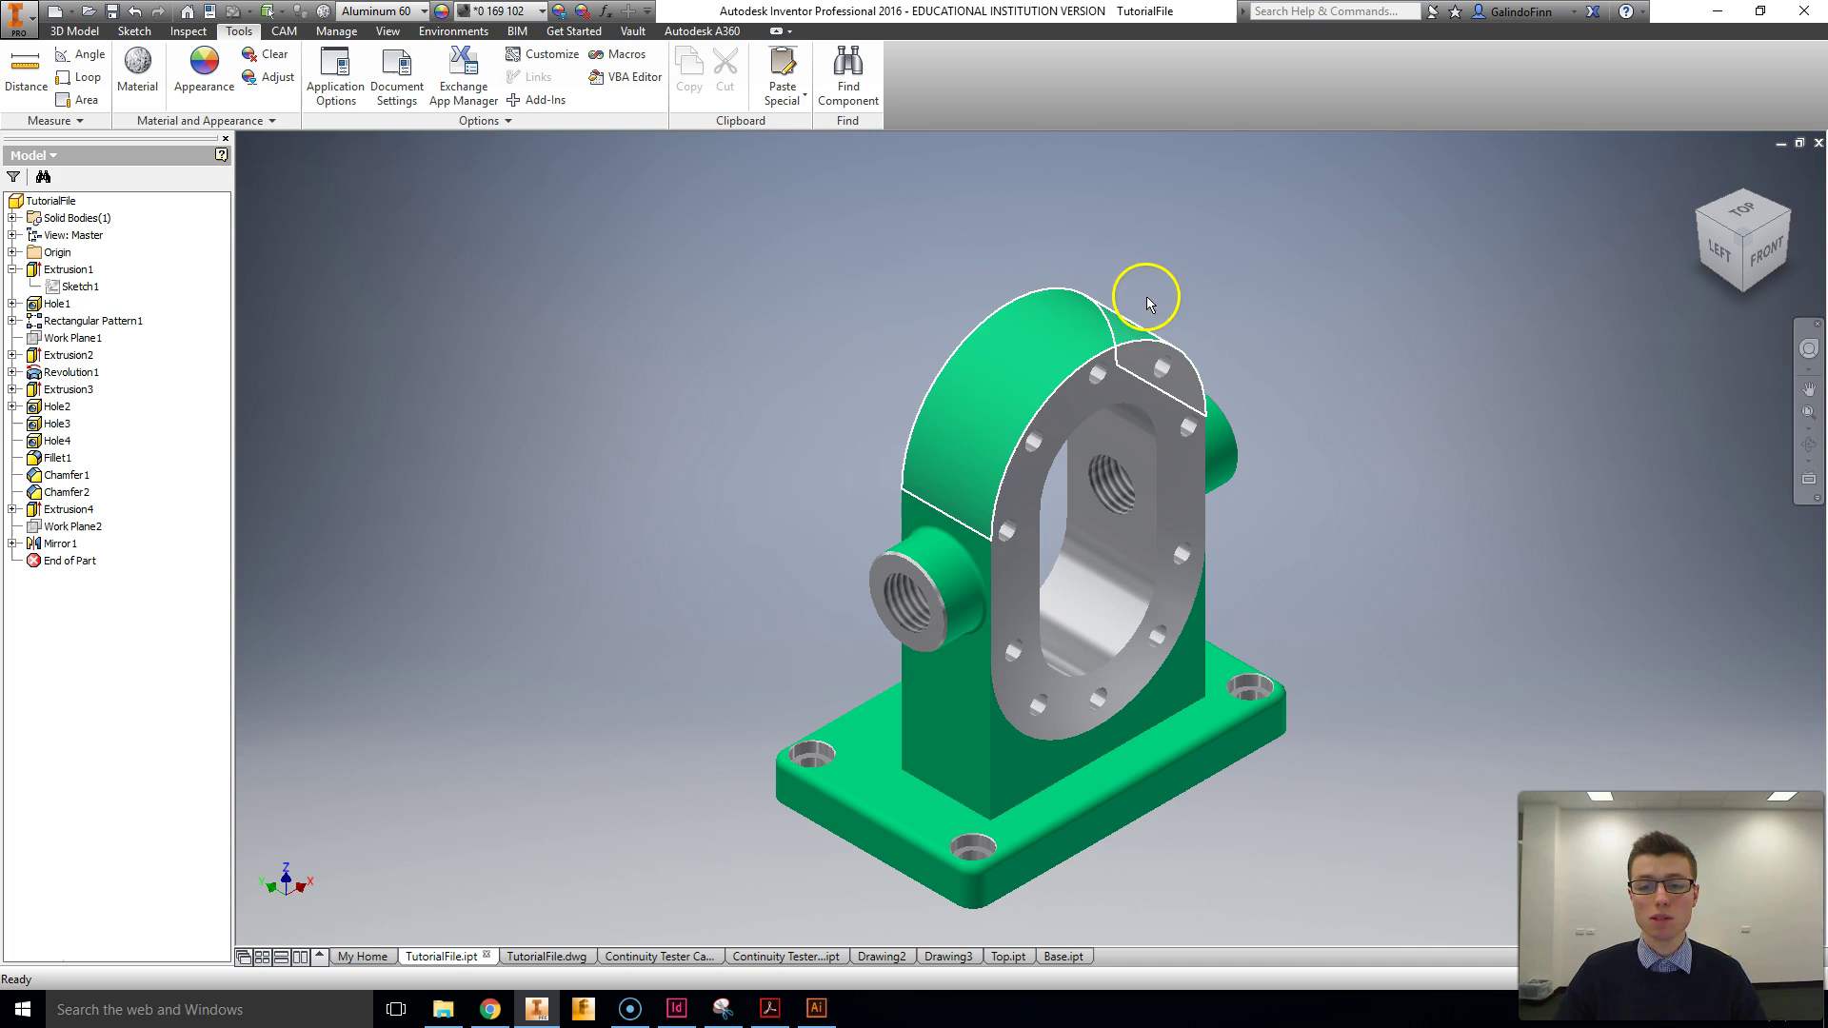
middle_drag(1131, 571, 1069, 523)
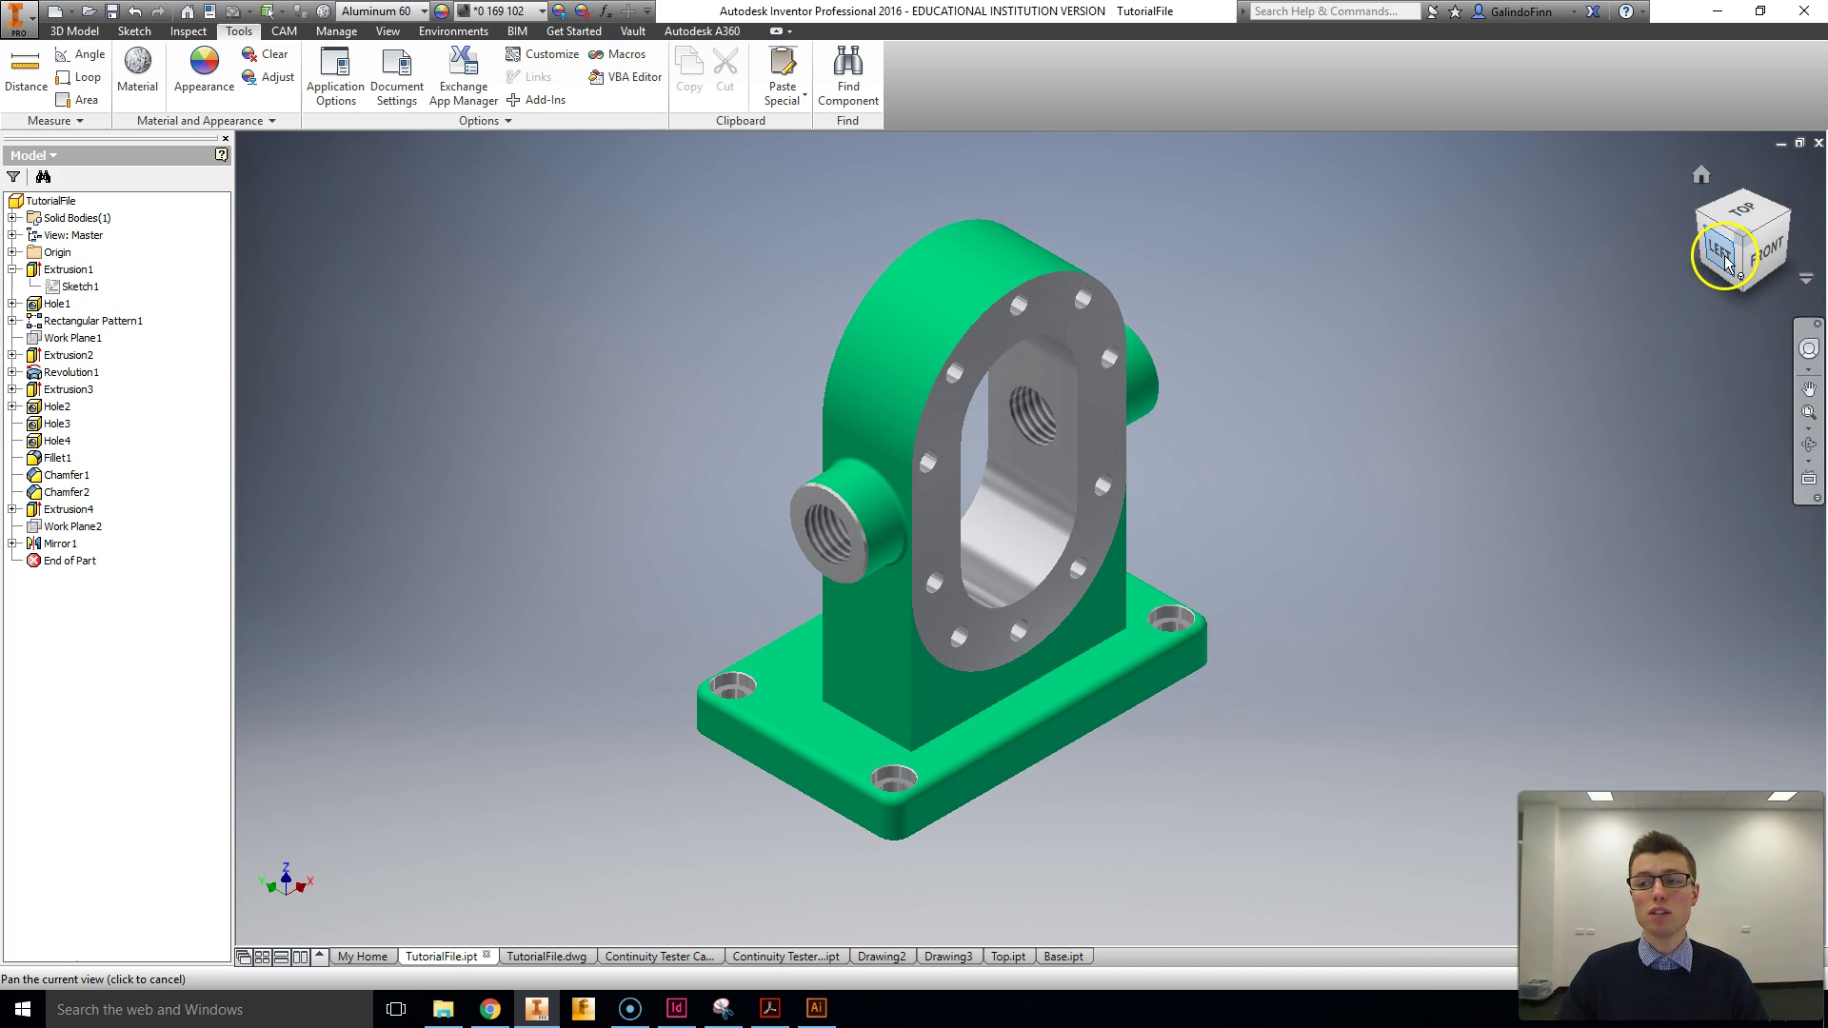
click(1761, 249)
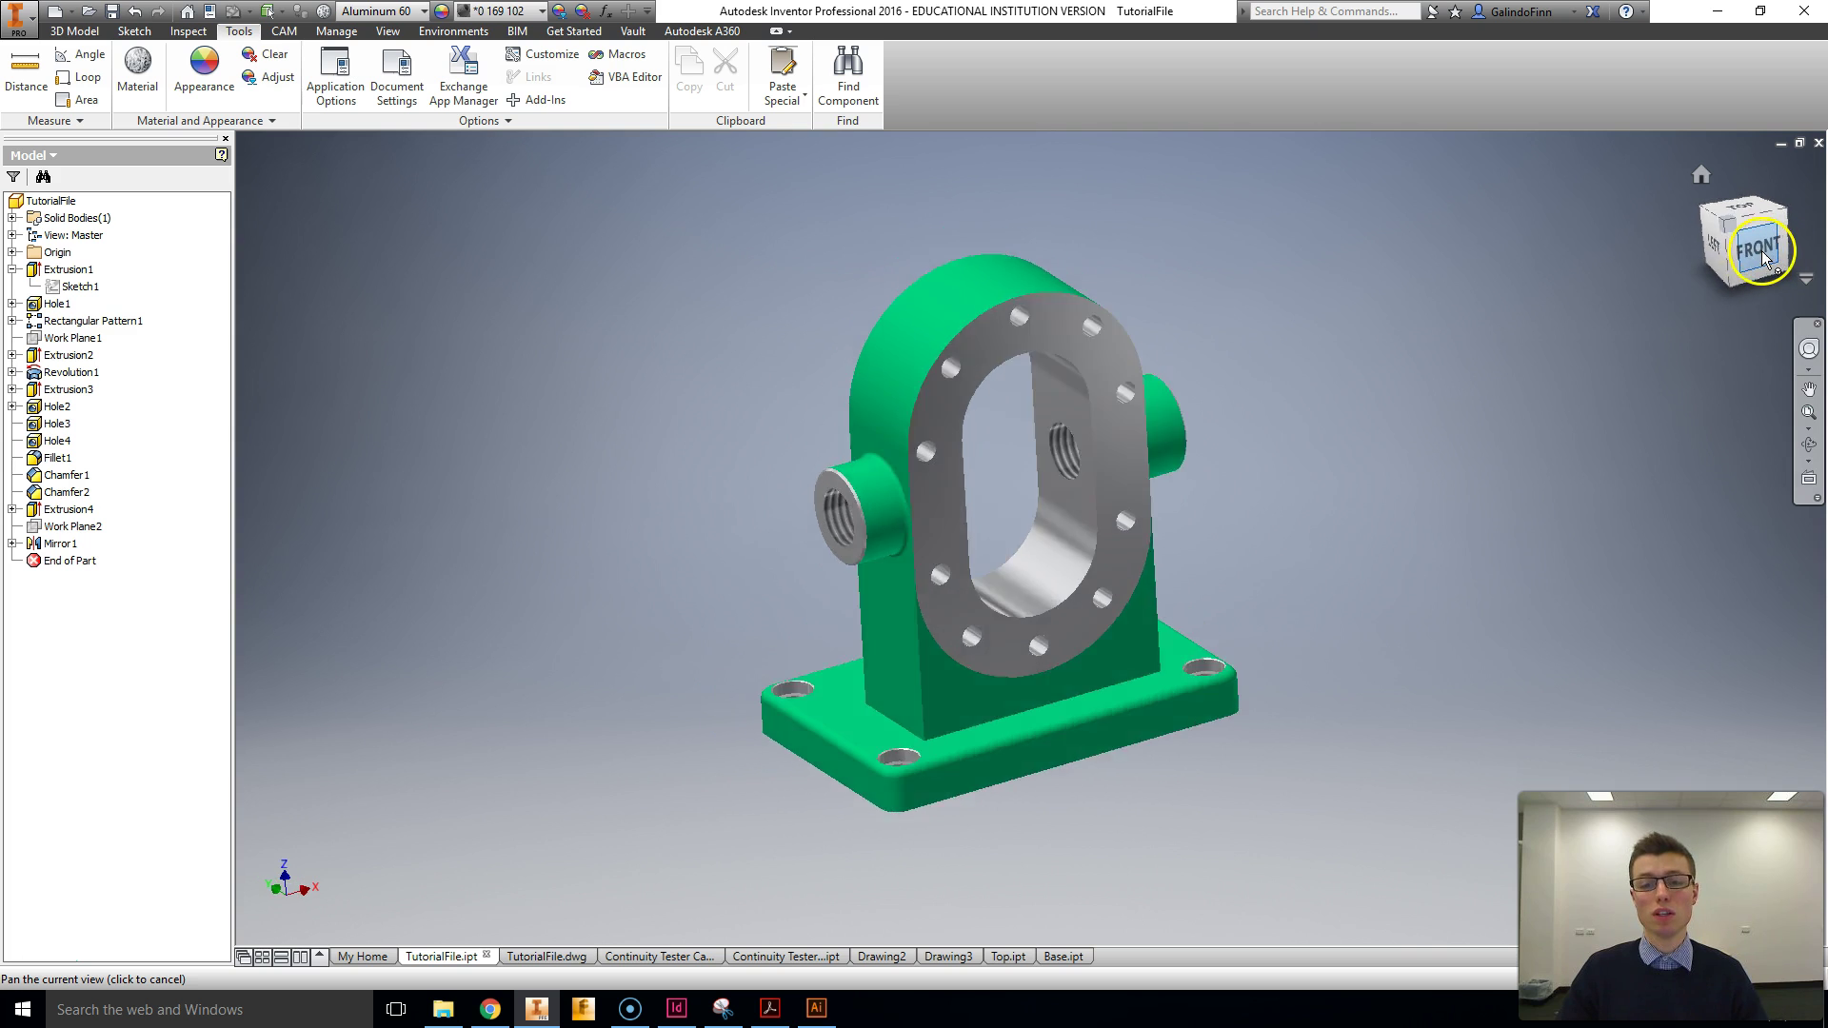
click(1694, 240)
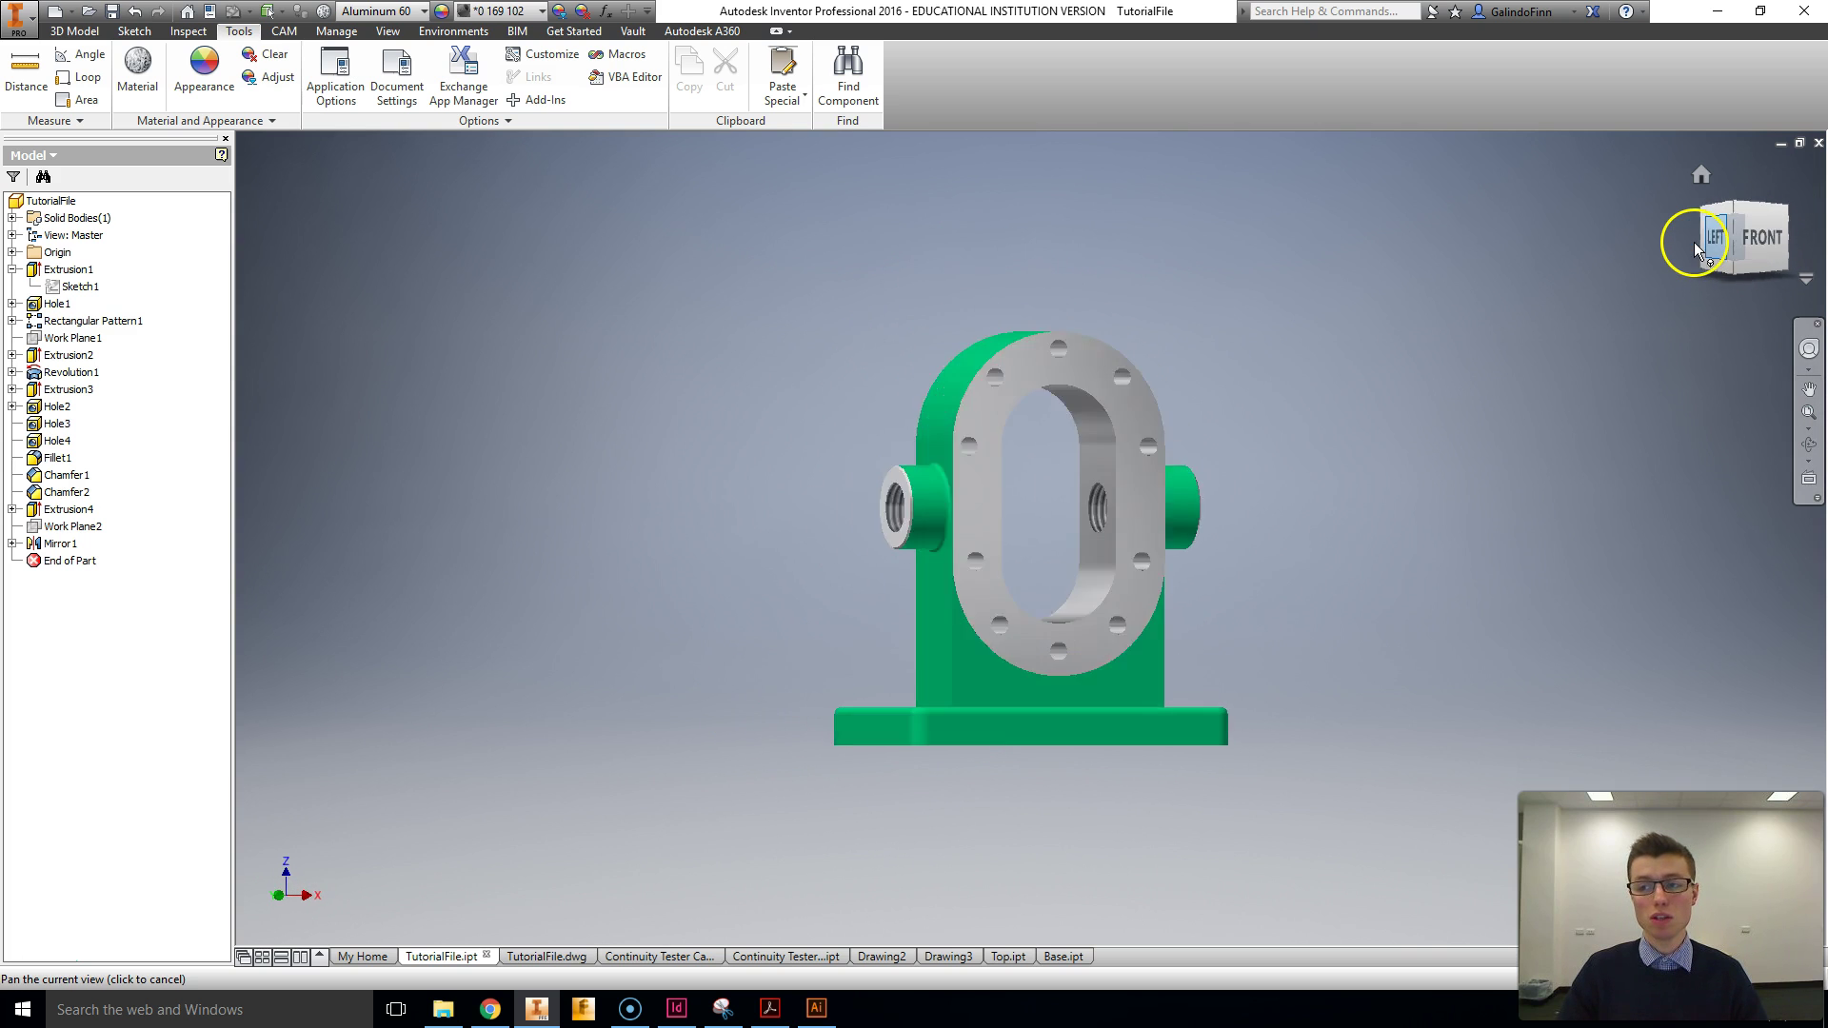
click(1694, 240)
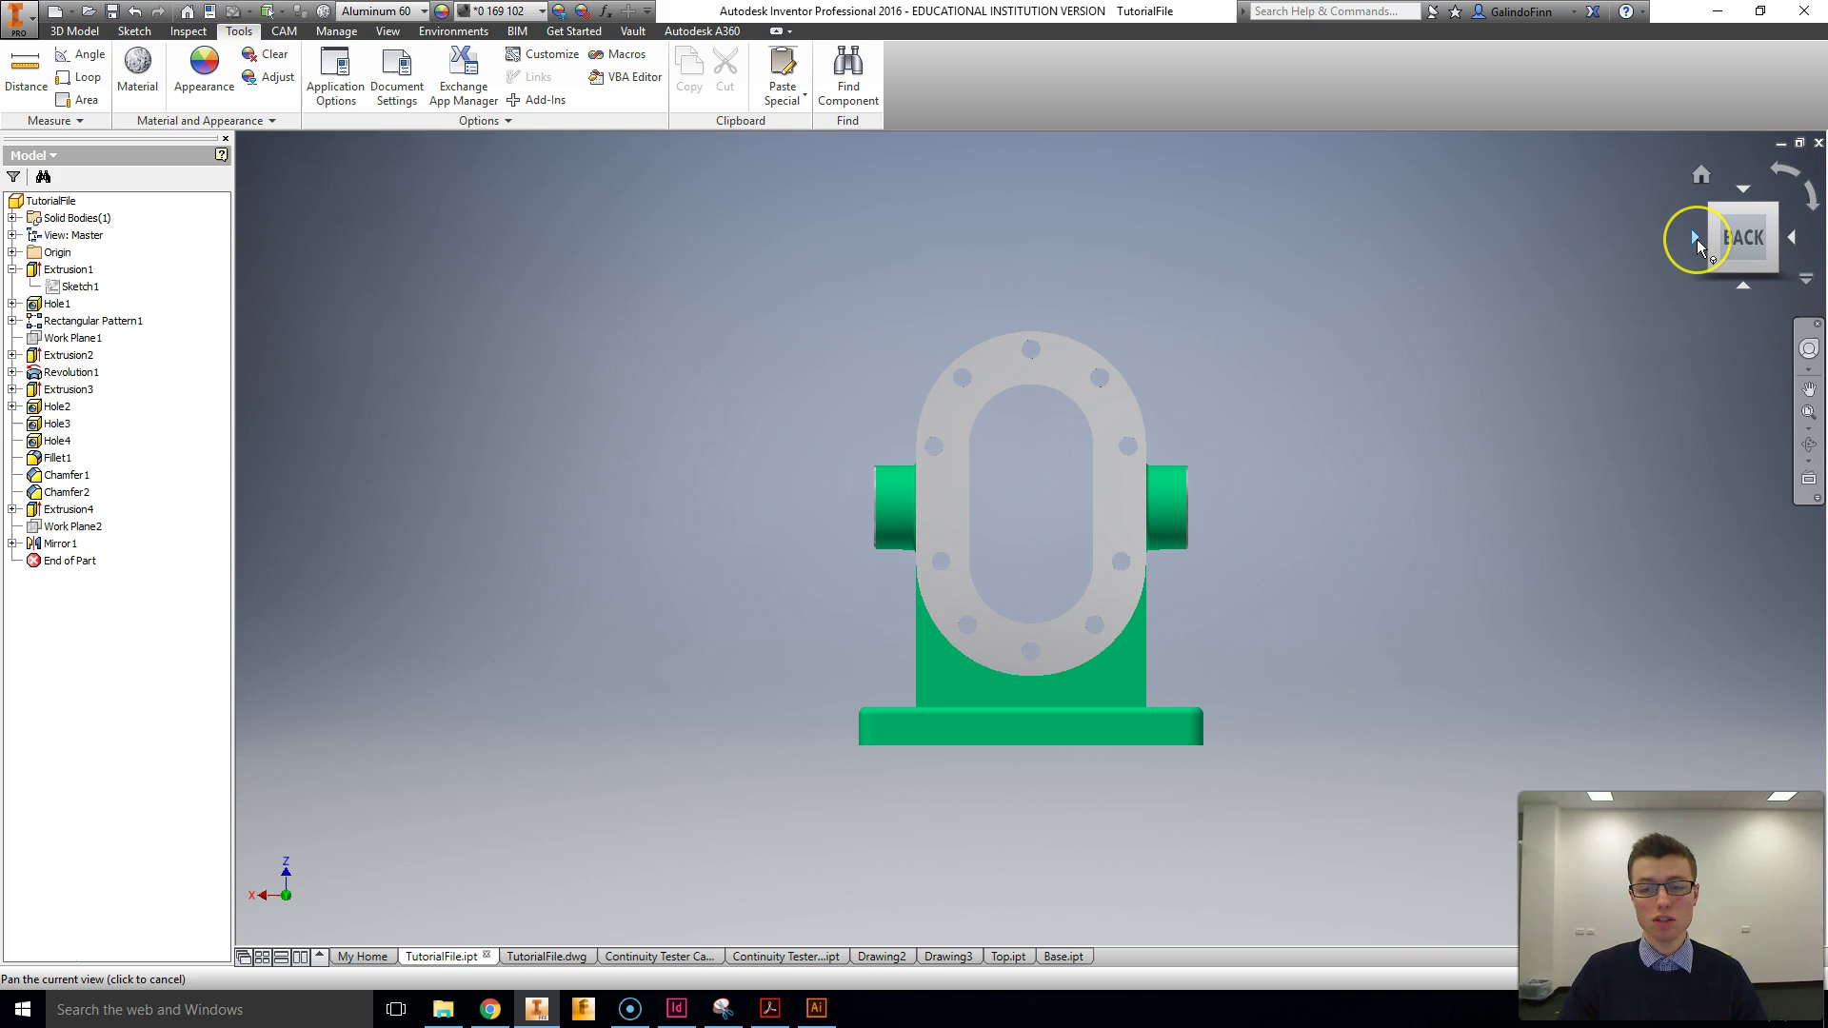
click(1759, 265)
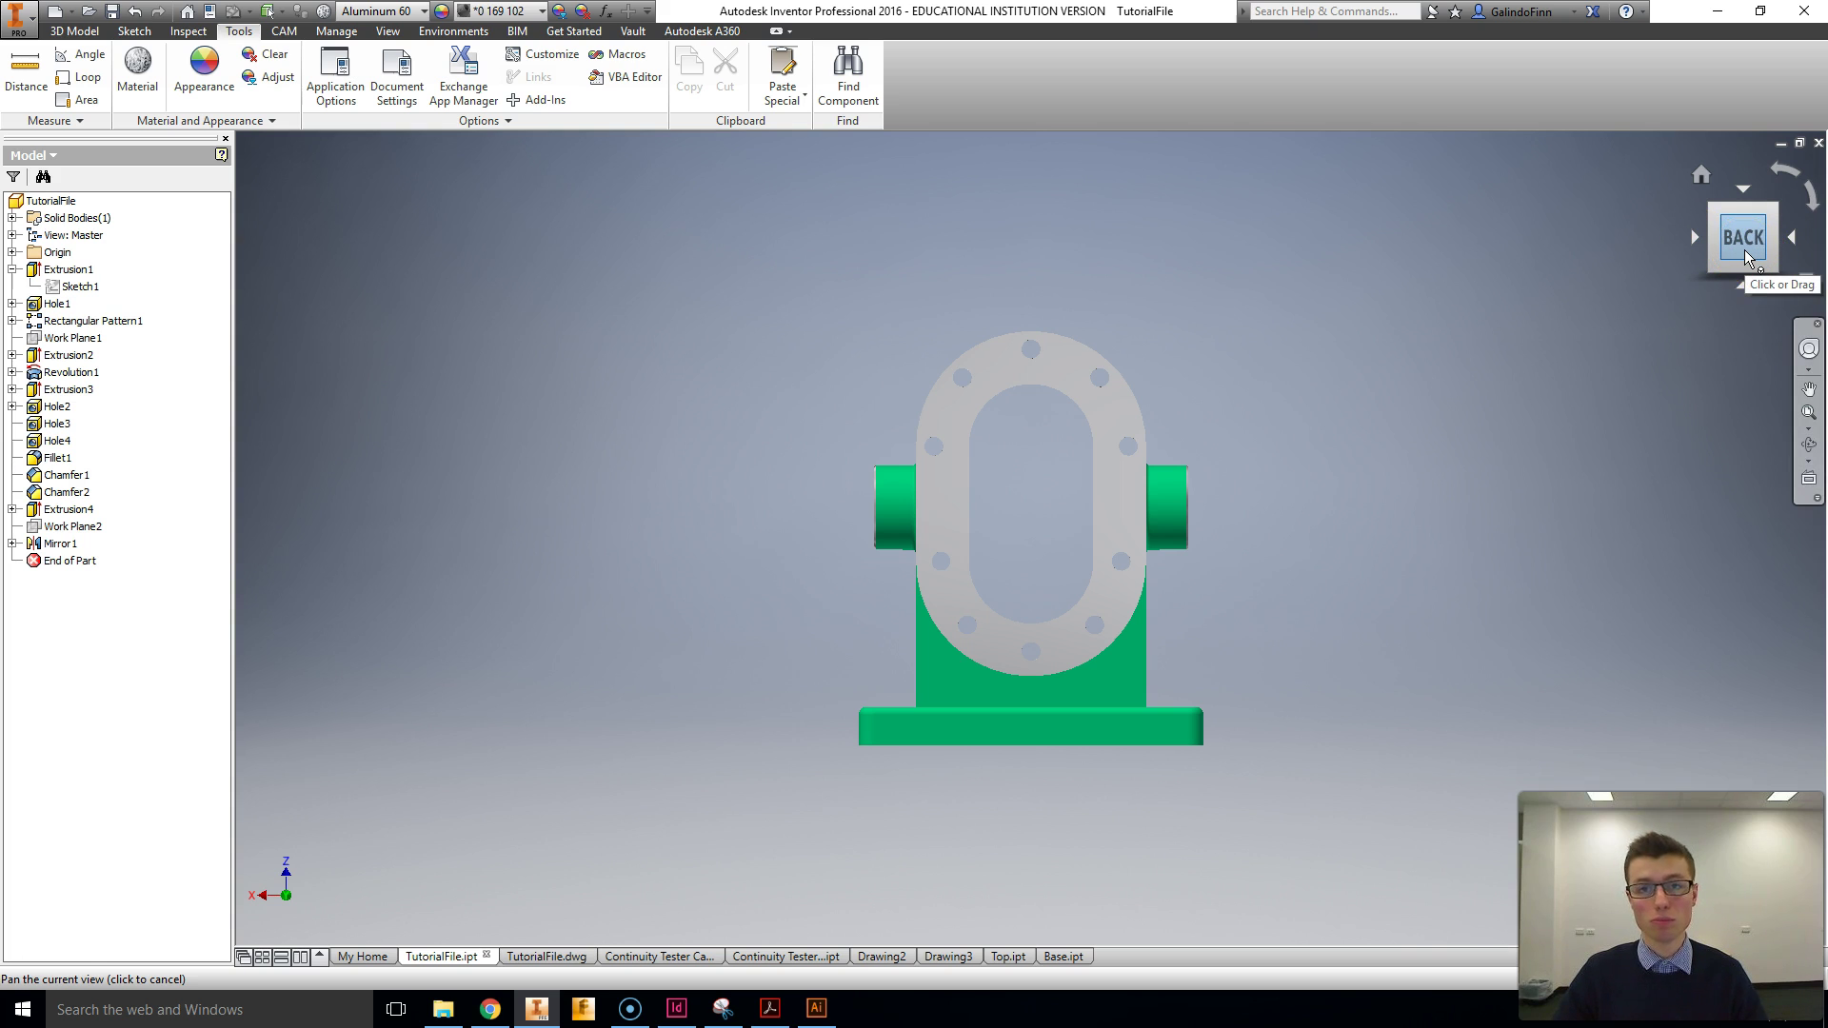
Step: Redefine the current back view as the bracket's Front orientation
right_click(1744, 250)
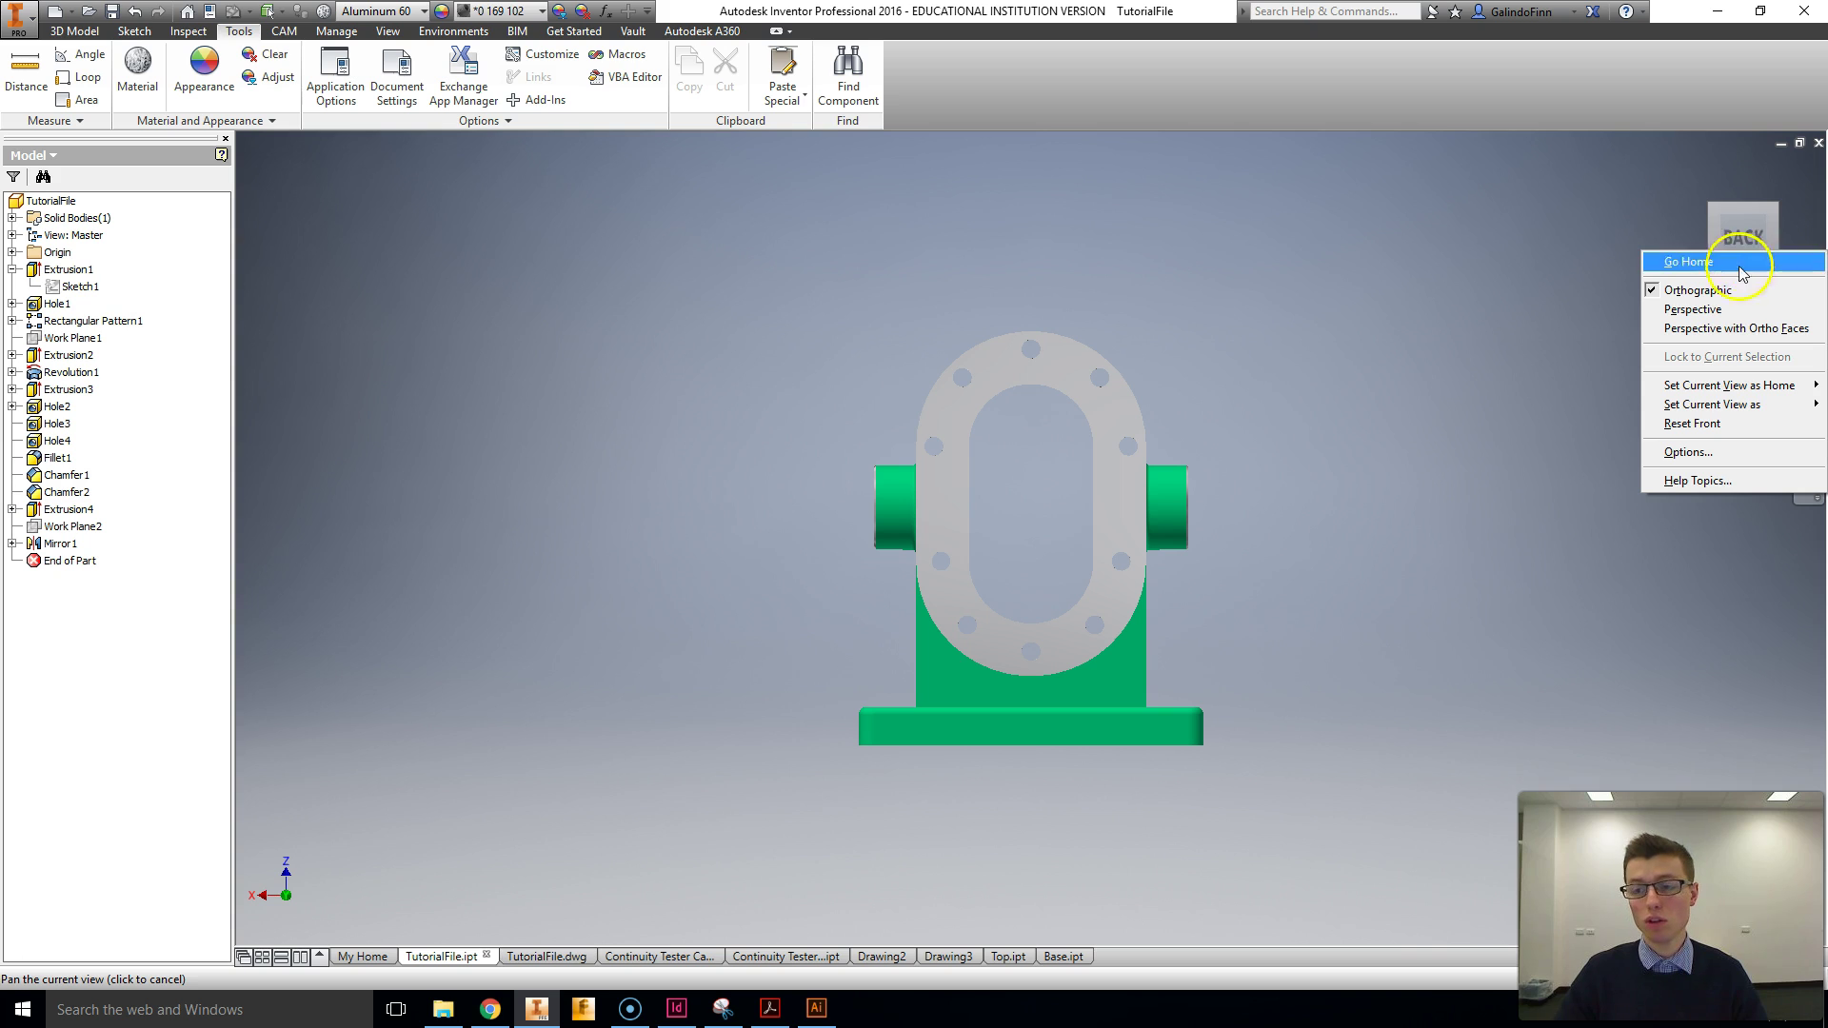
click(1729, 408)
click(1606, 422)
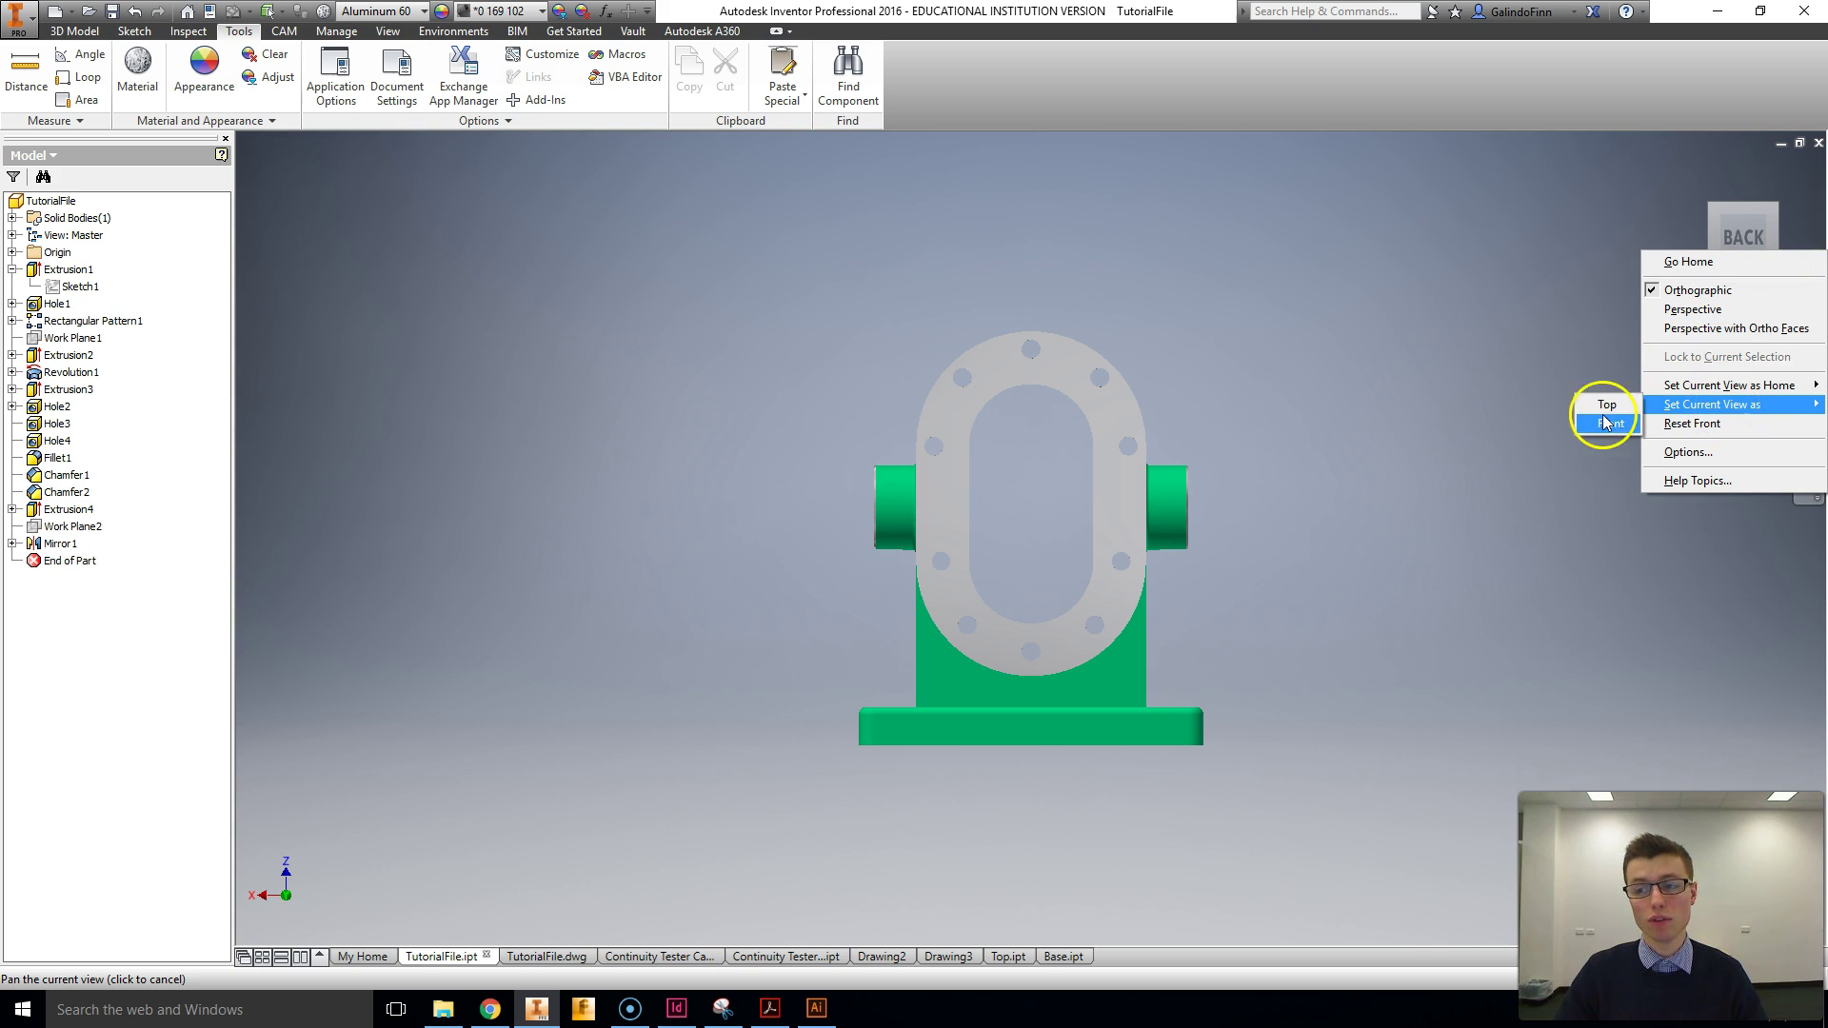
click(1609, 423)
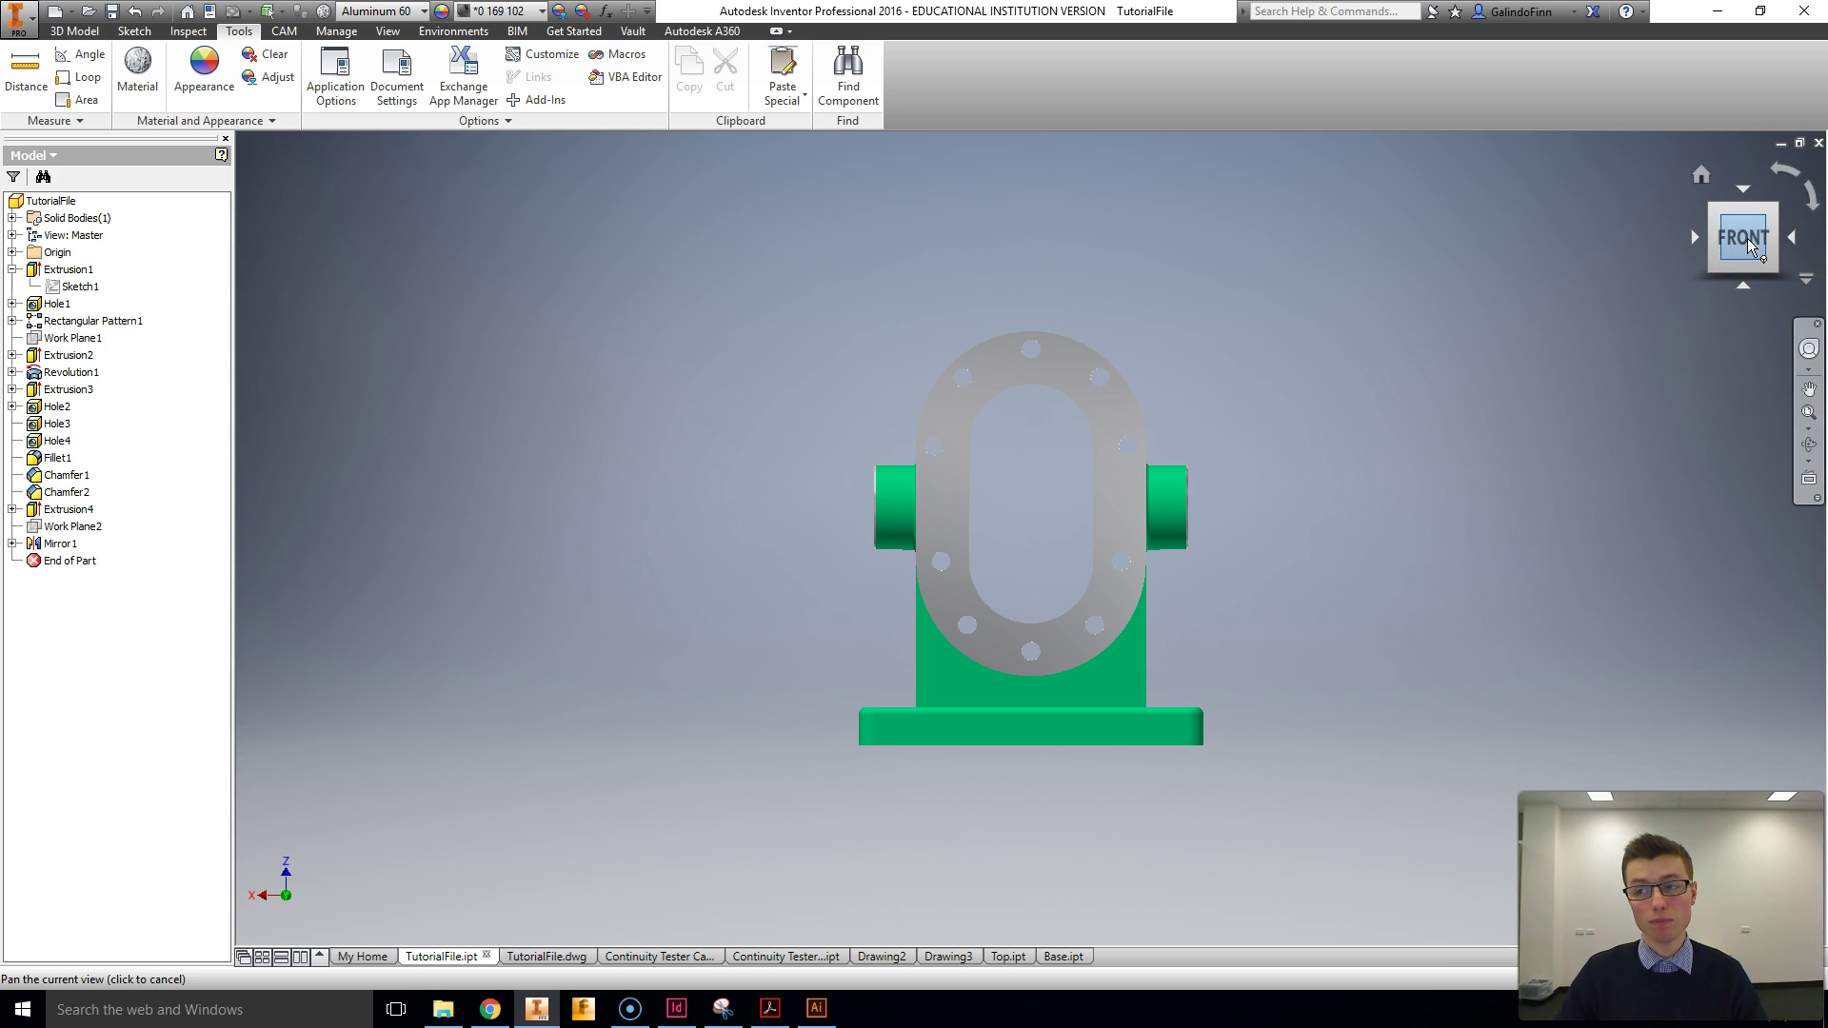
Step: Swing the bracket to the top-front-left isometric corner view
click(1716, 219)
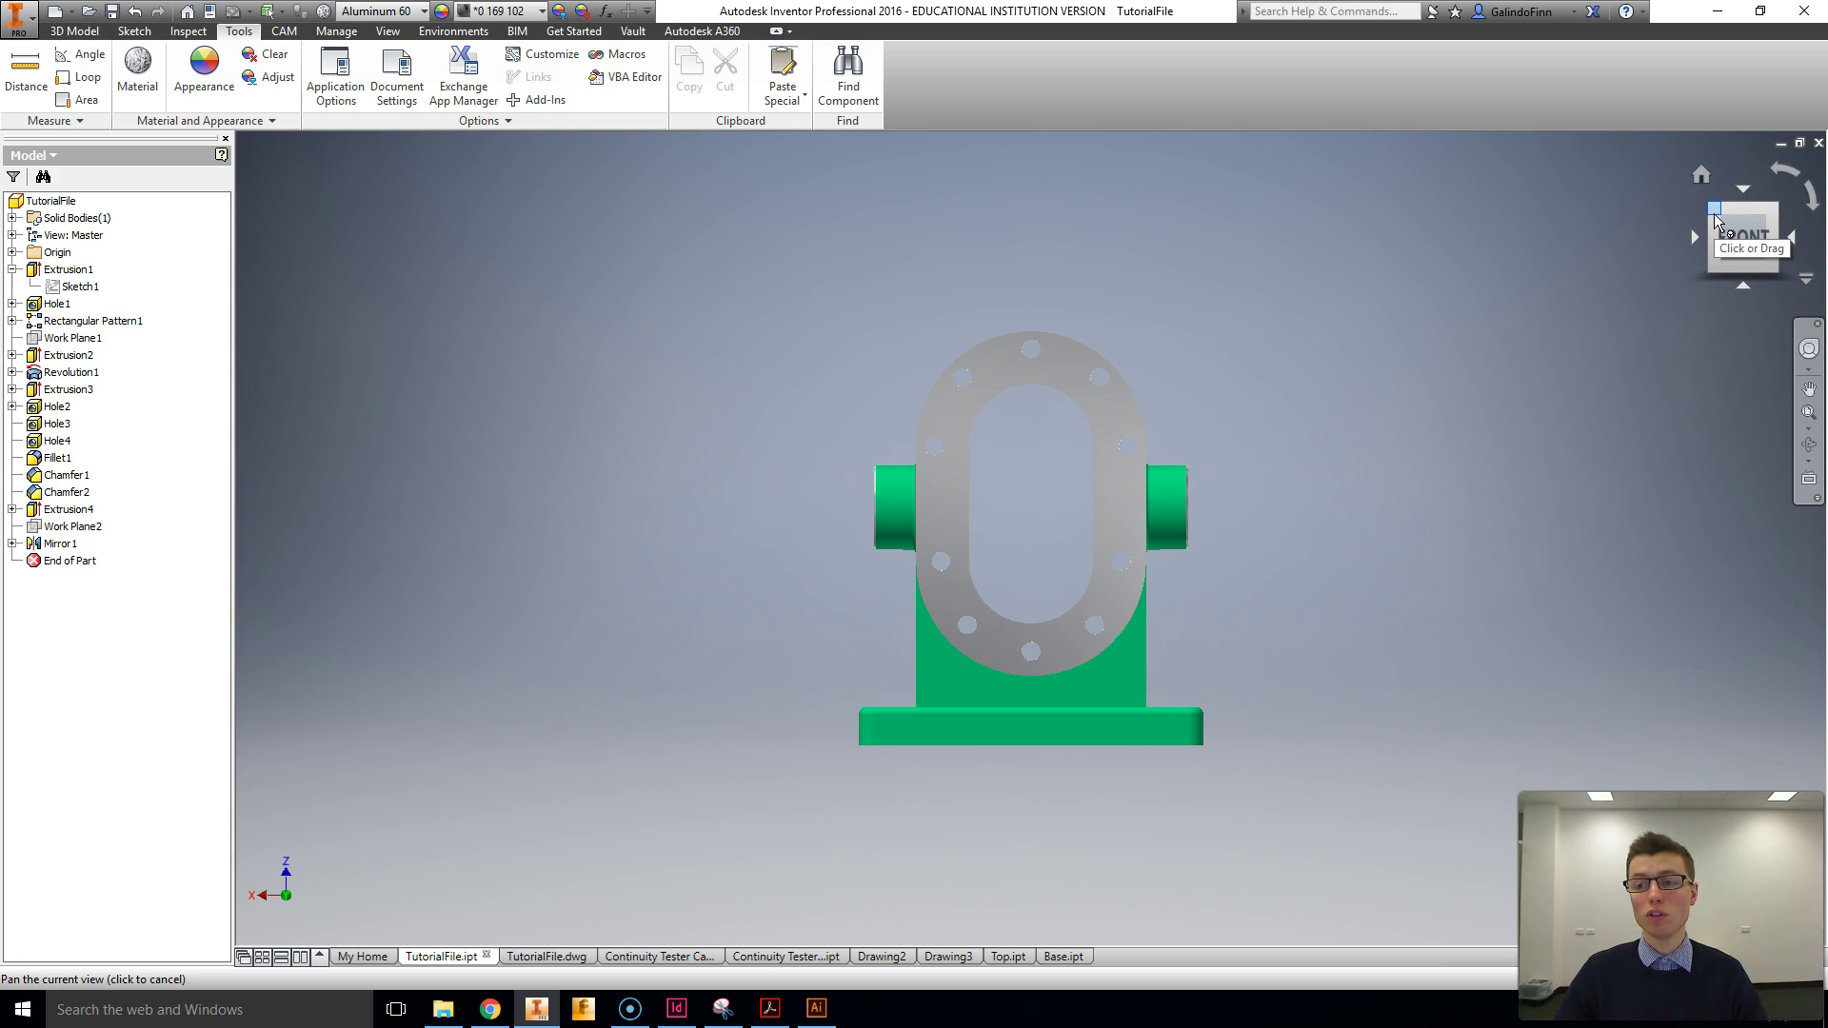
click(1716, 219)
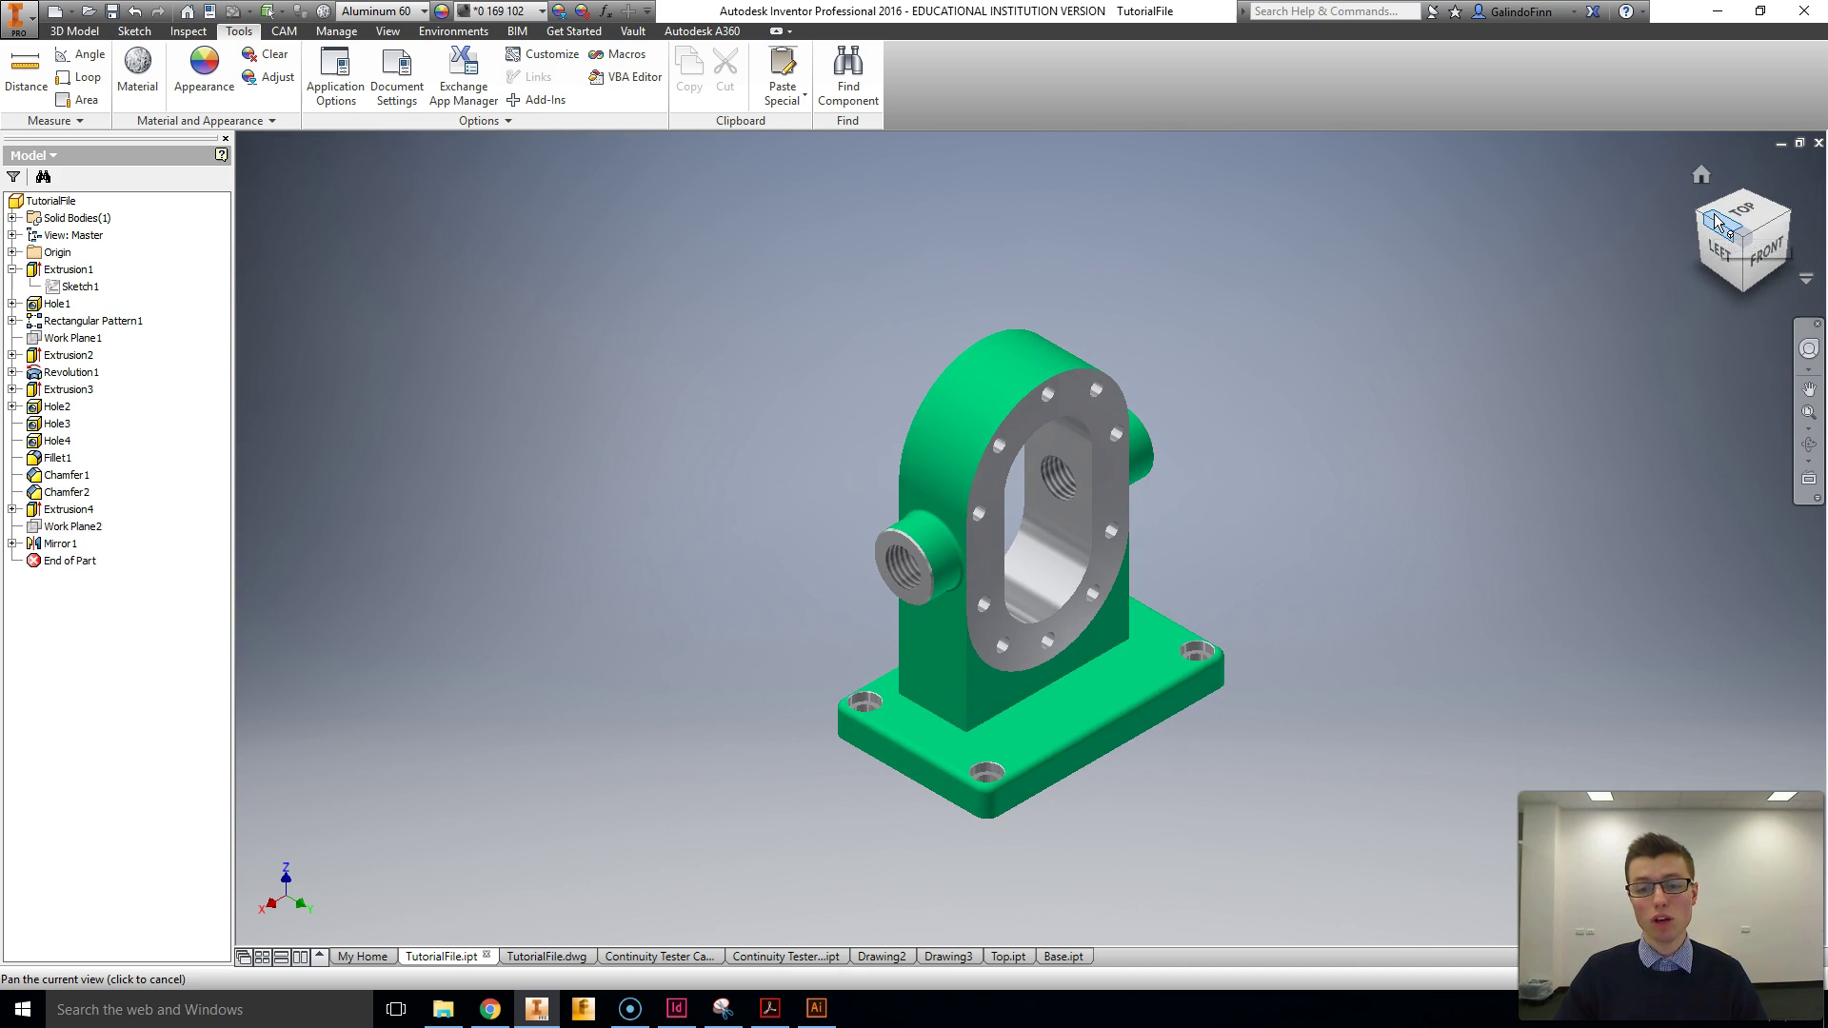
click(1740, 229)
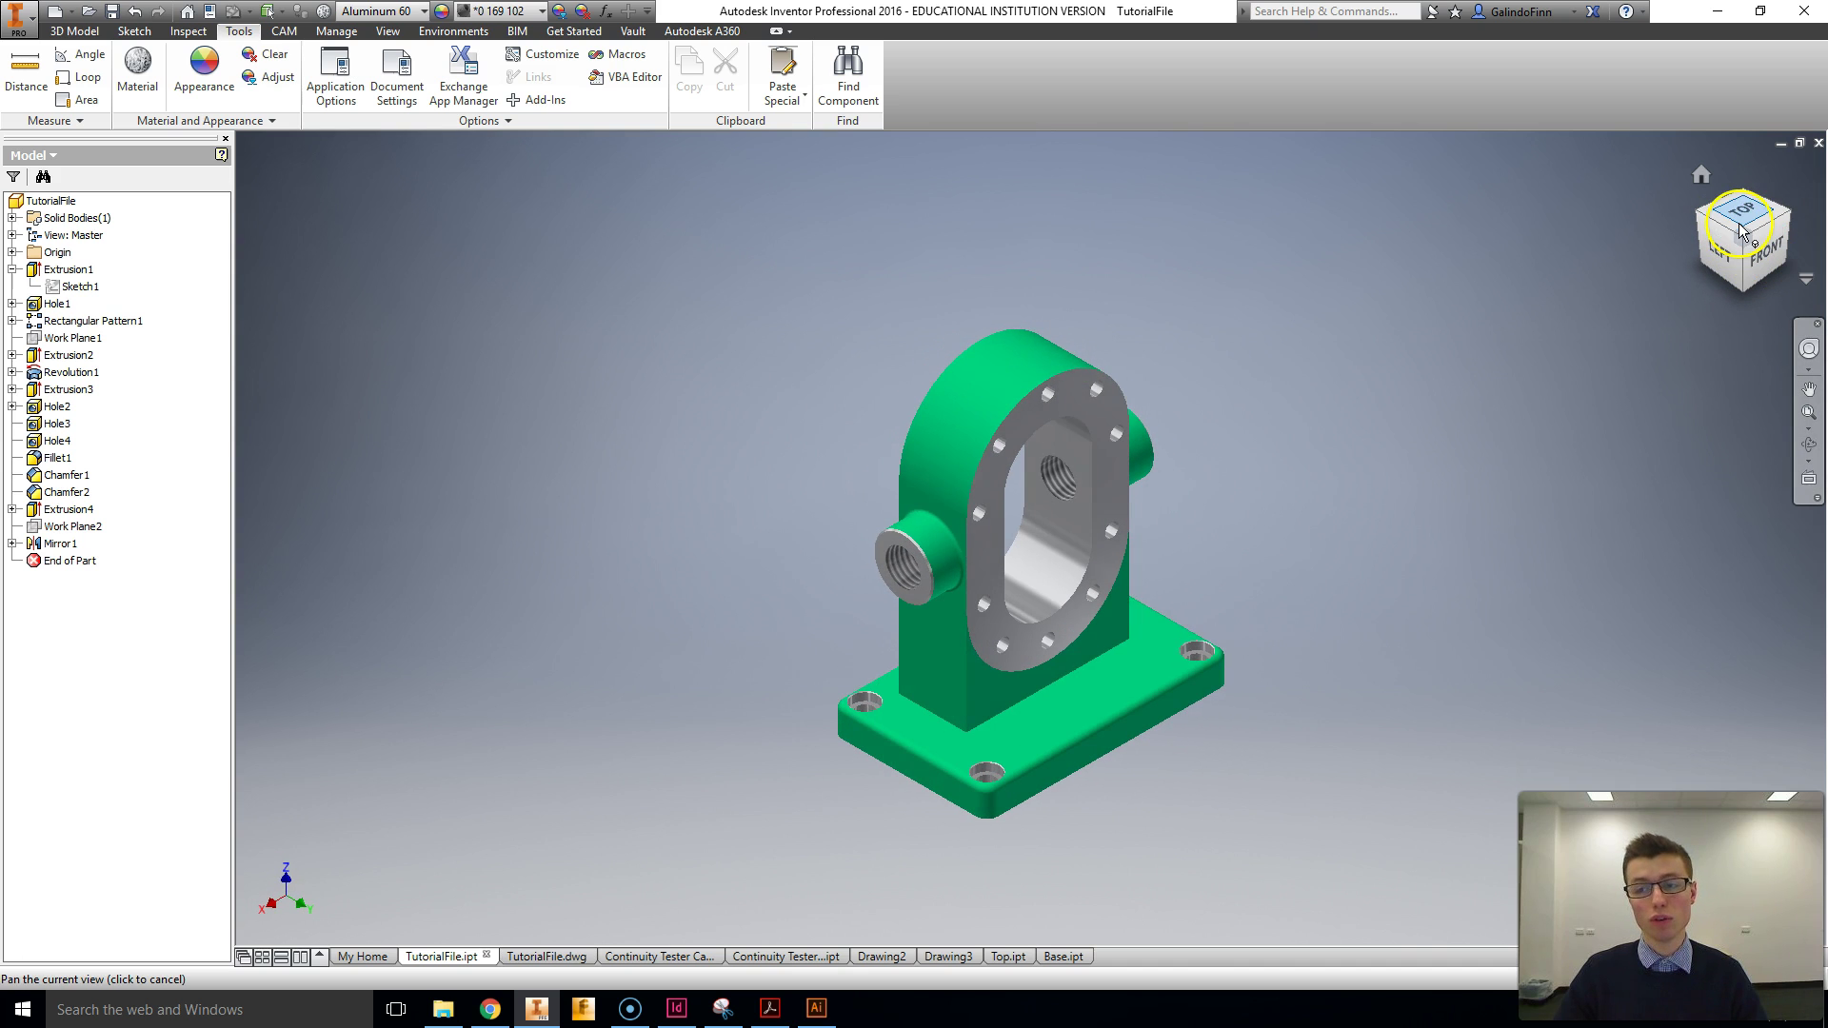
click(1743, 242)
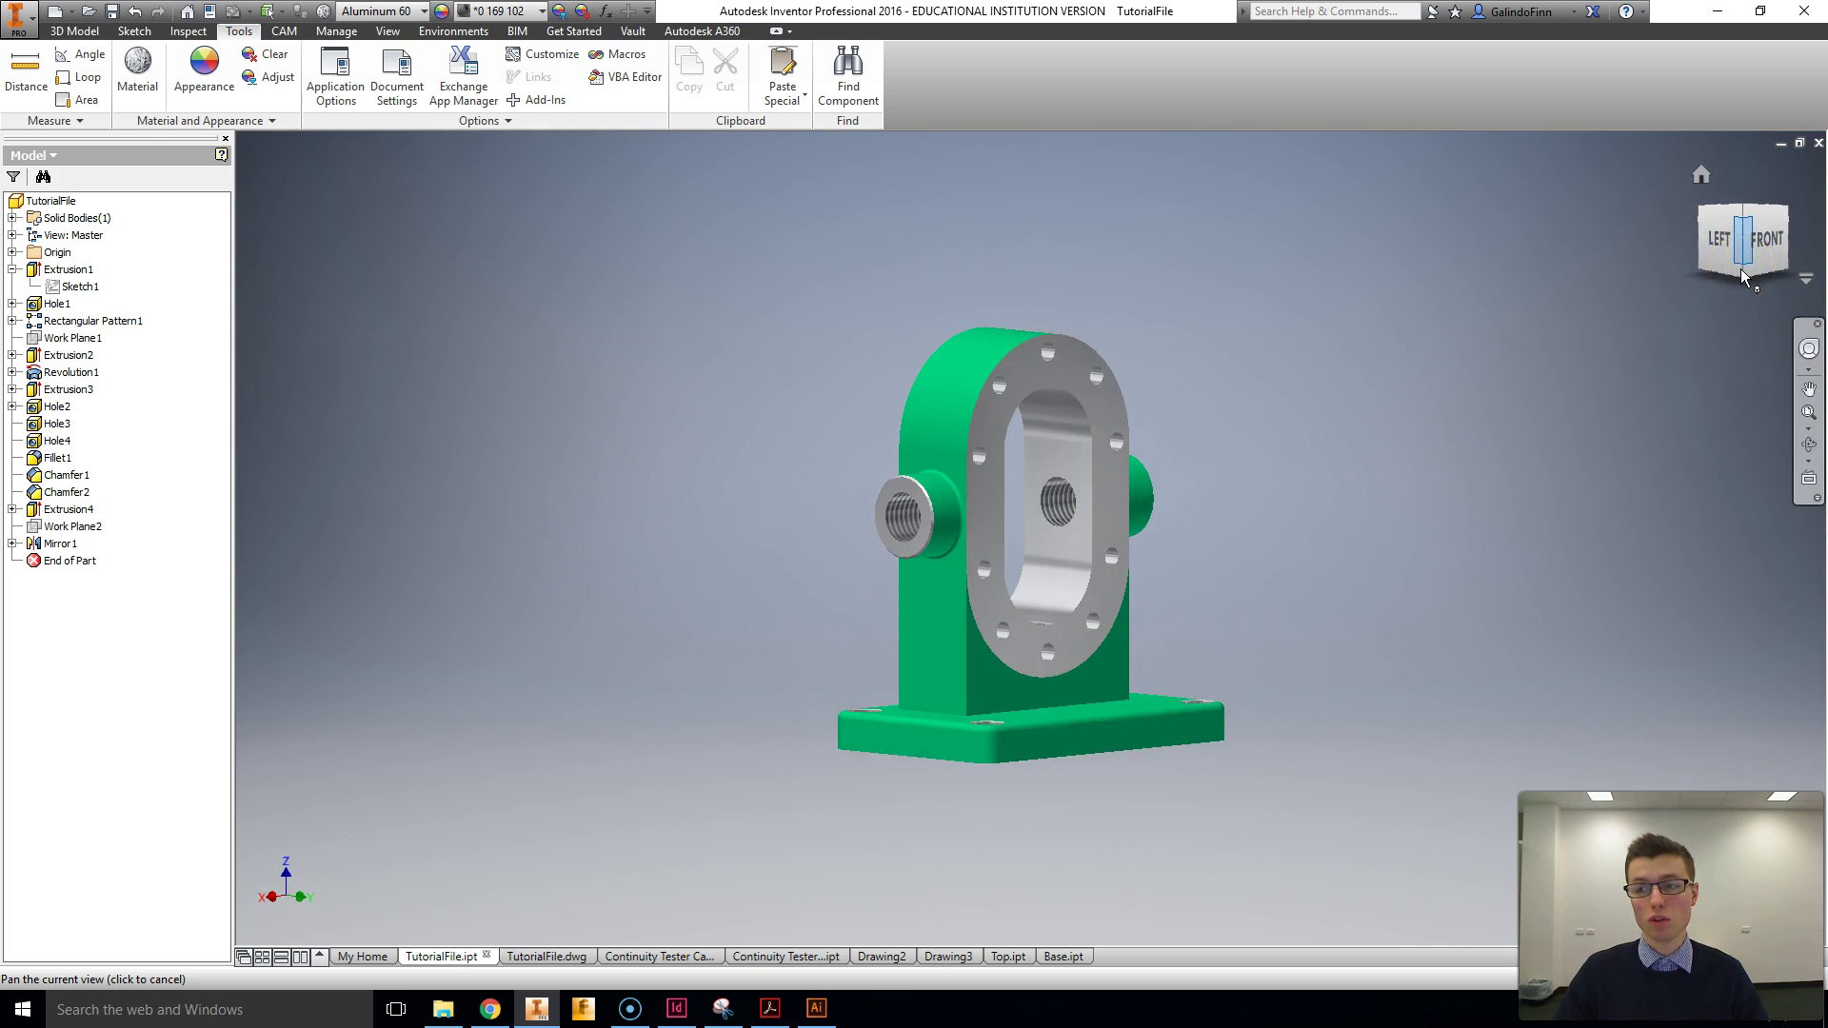
click(1742, 217)
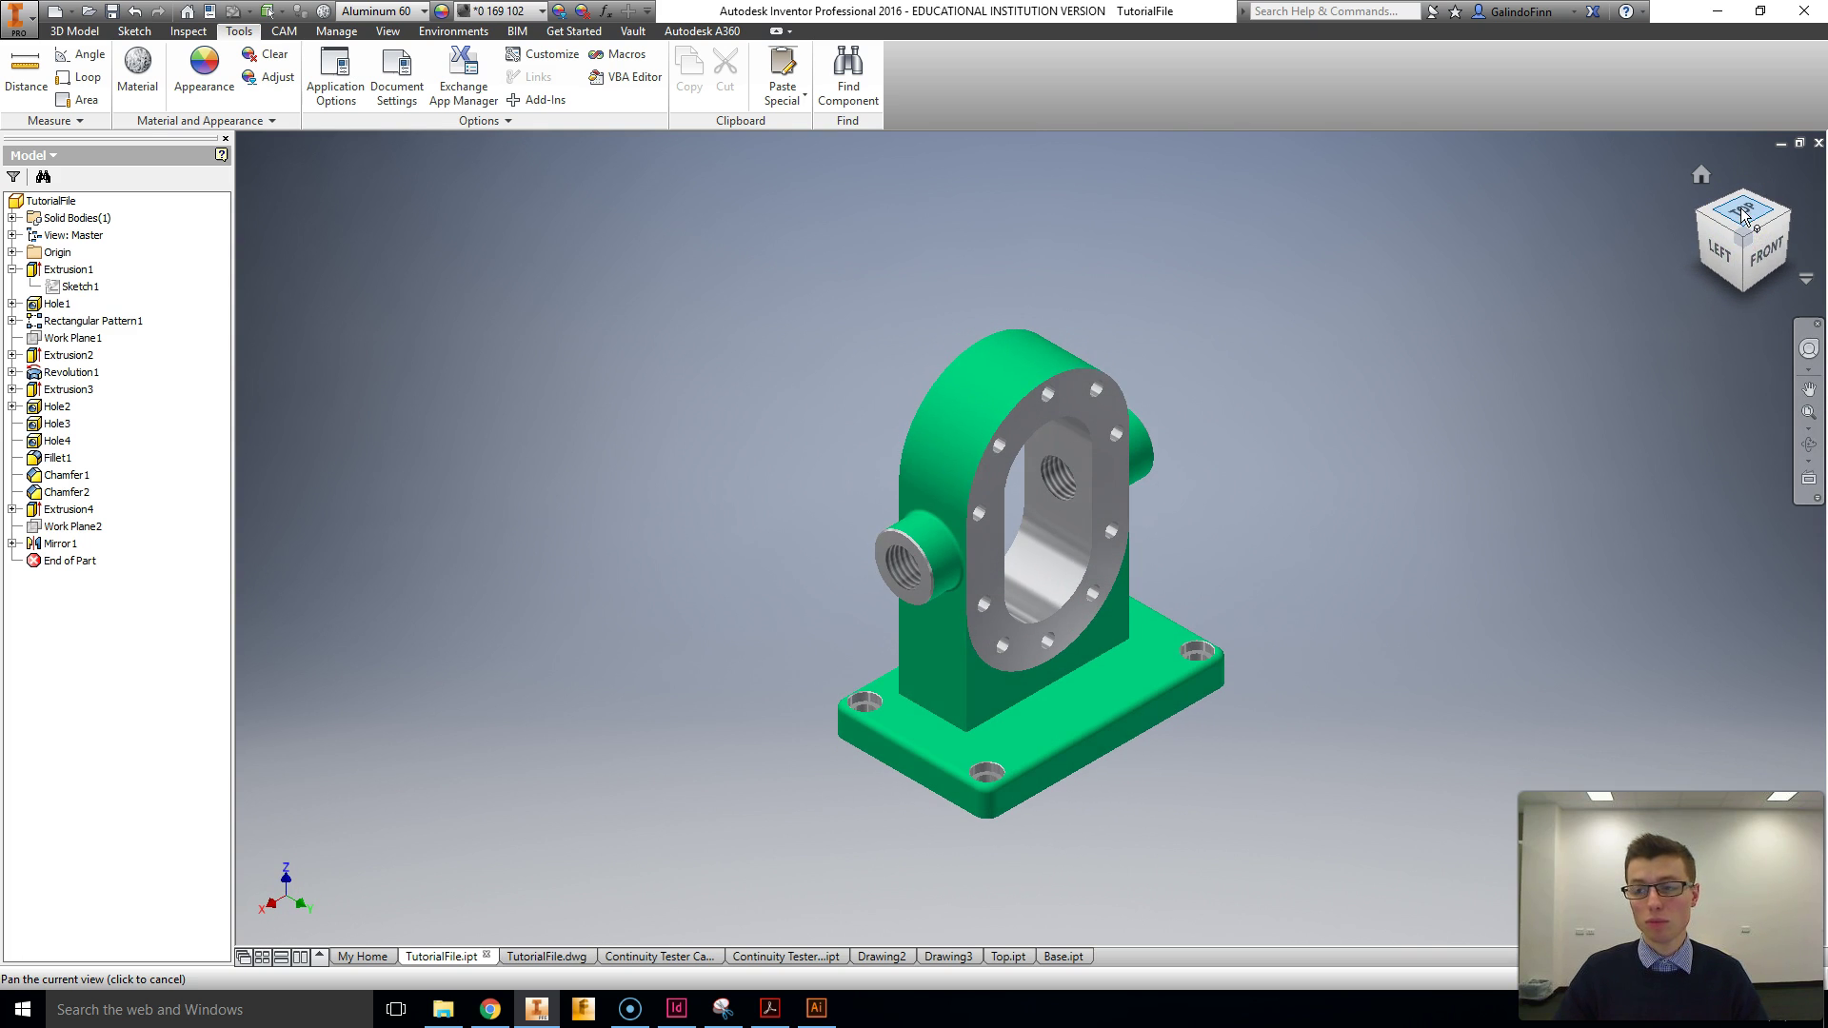
click(1747, 242)
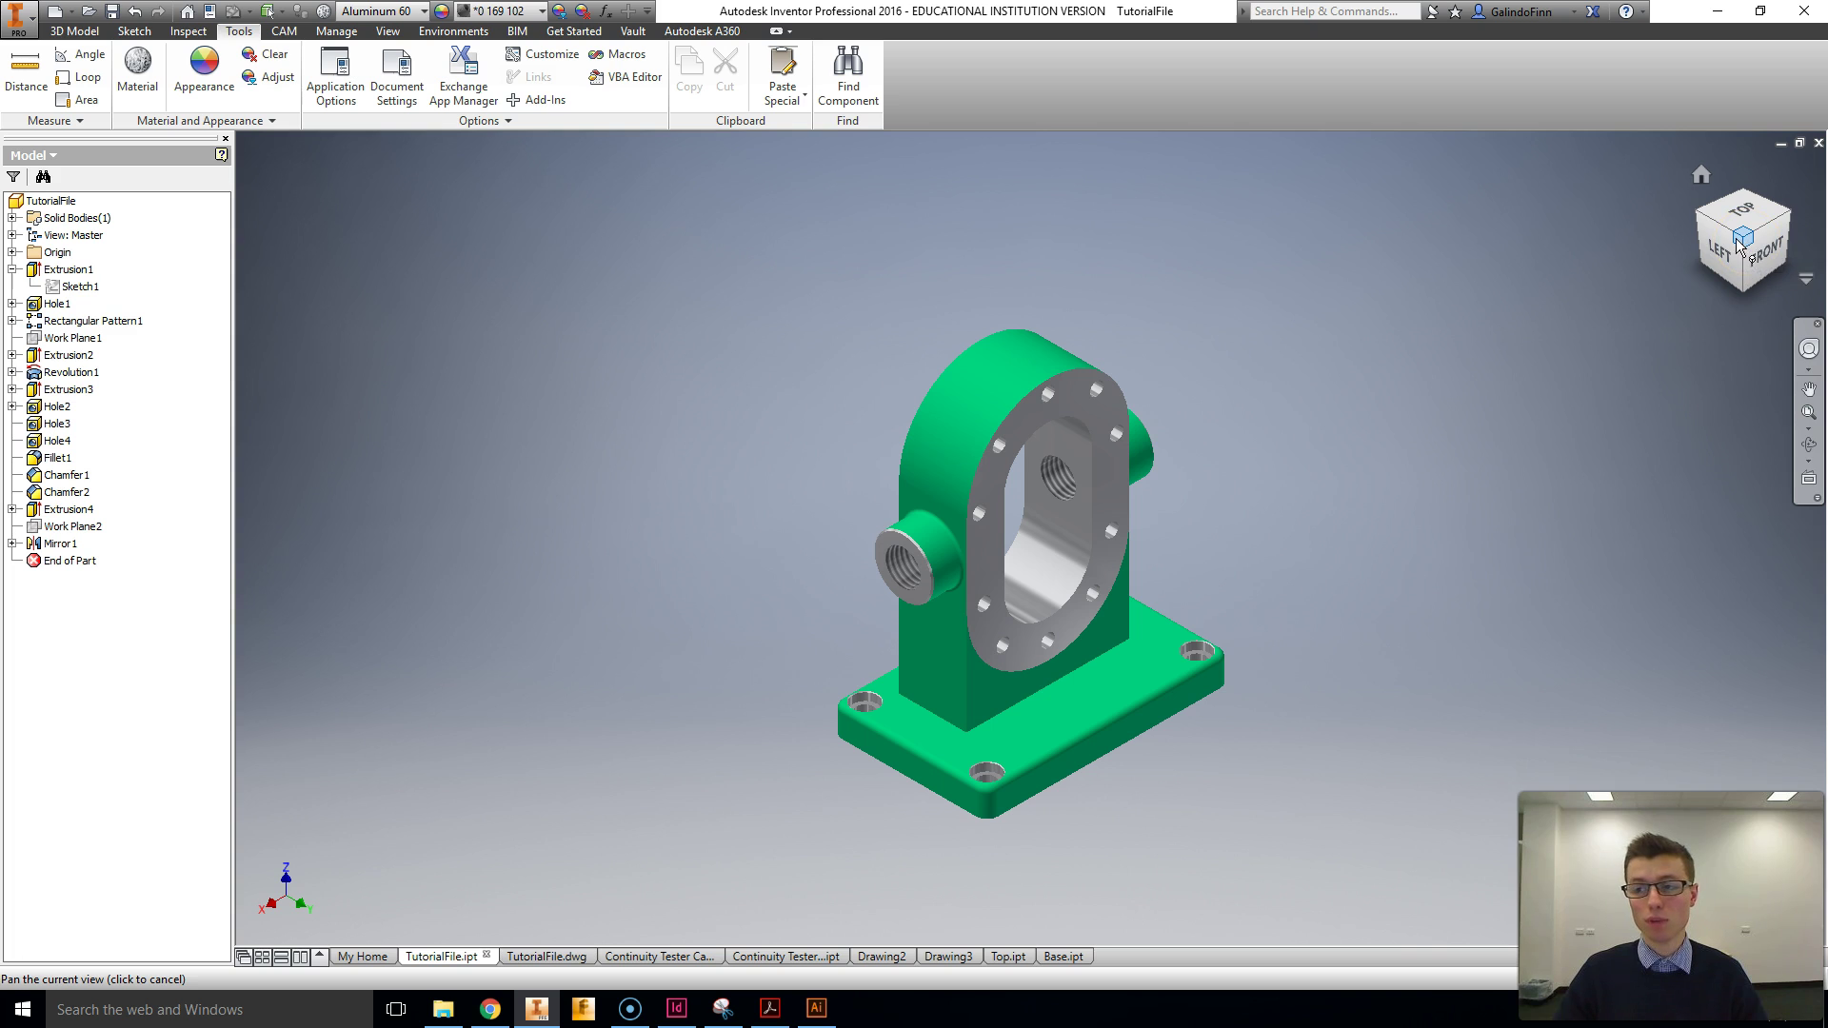
Step: Save the current view as a Fit to View home view and jump back to Home
right_click(1744, 242)
mouse_move(1704, 378)
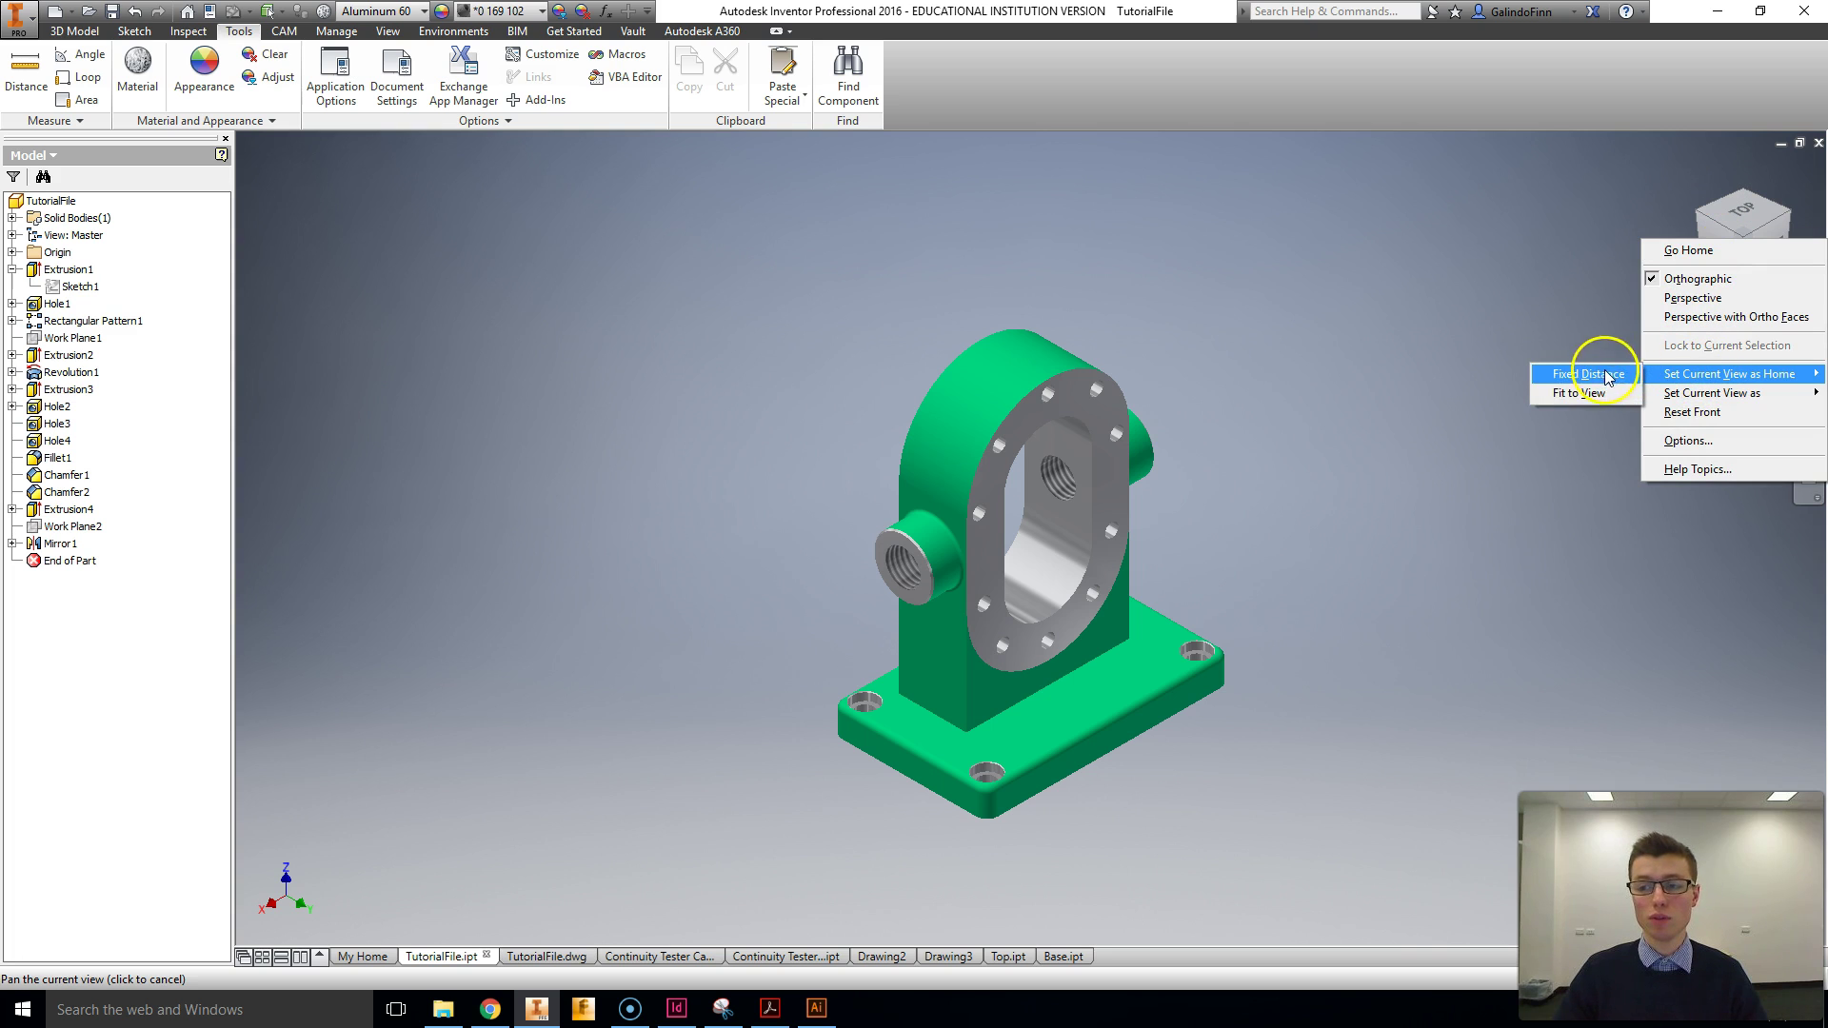
click(1596, 398)
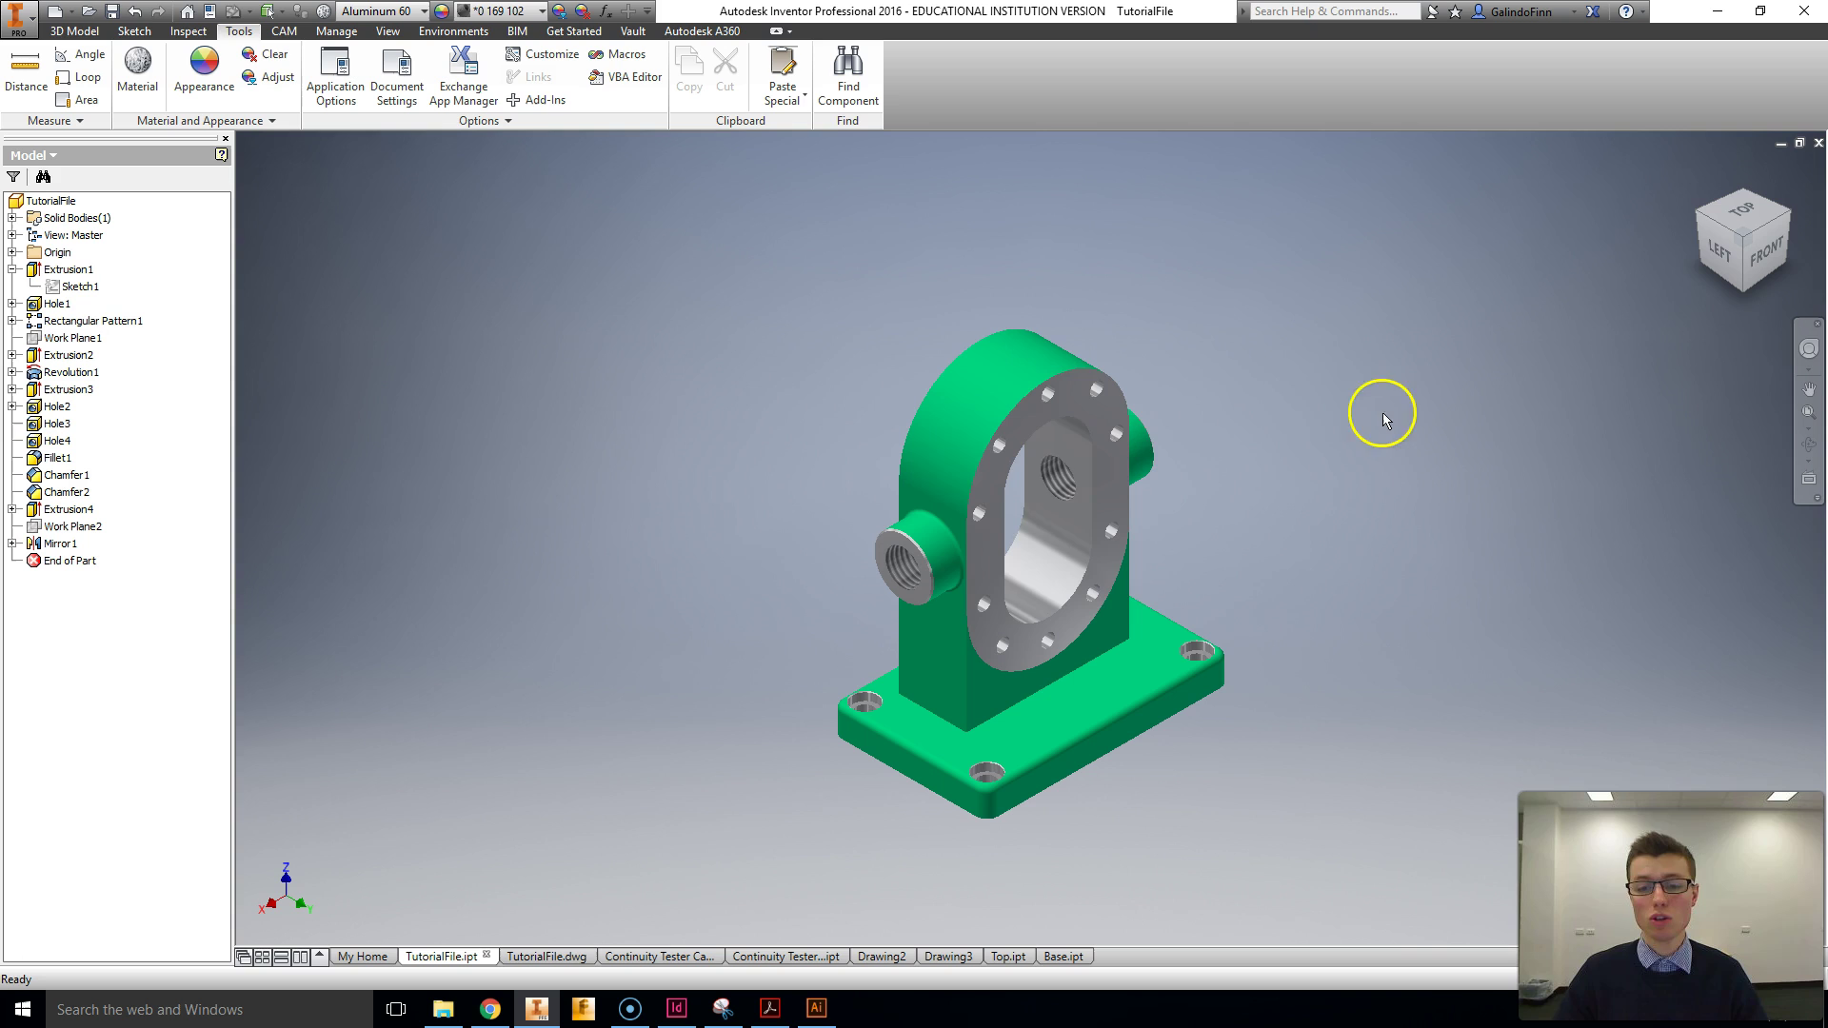
mouse_move(1704, 160)
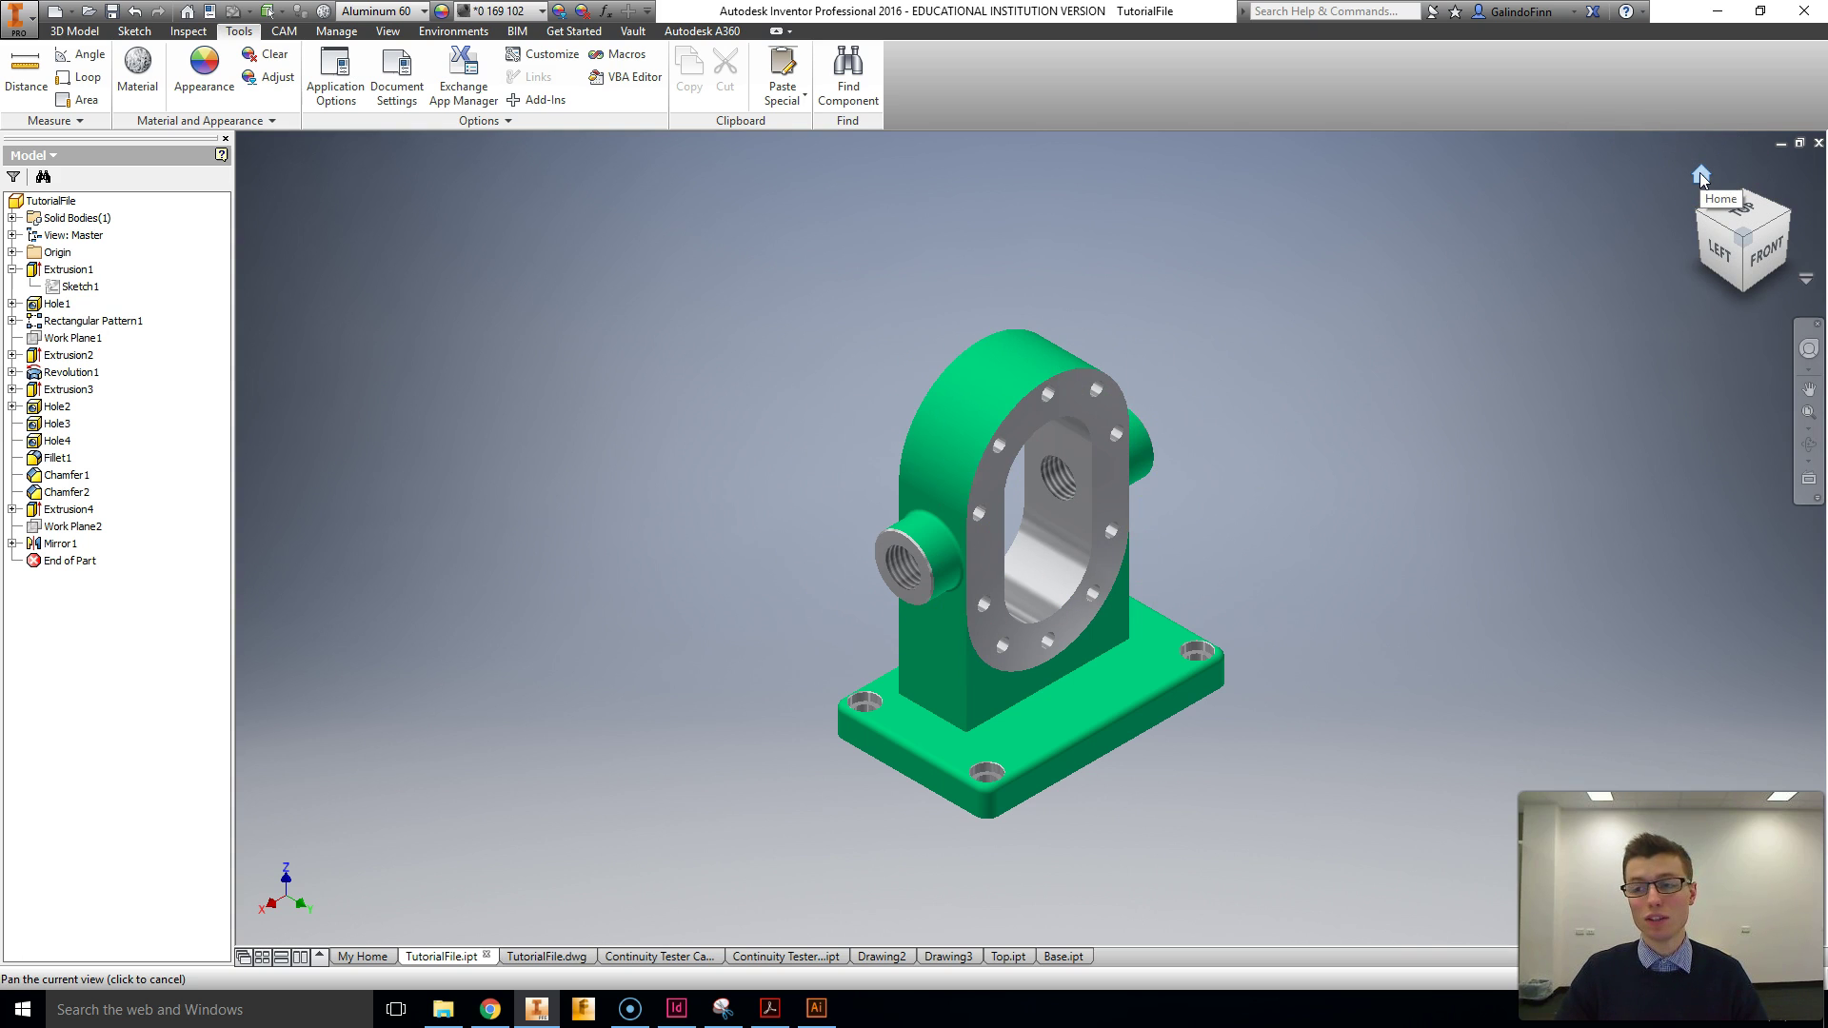
click(1700, 174)
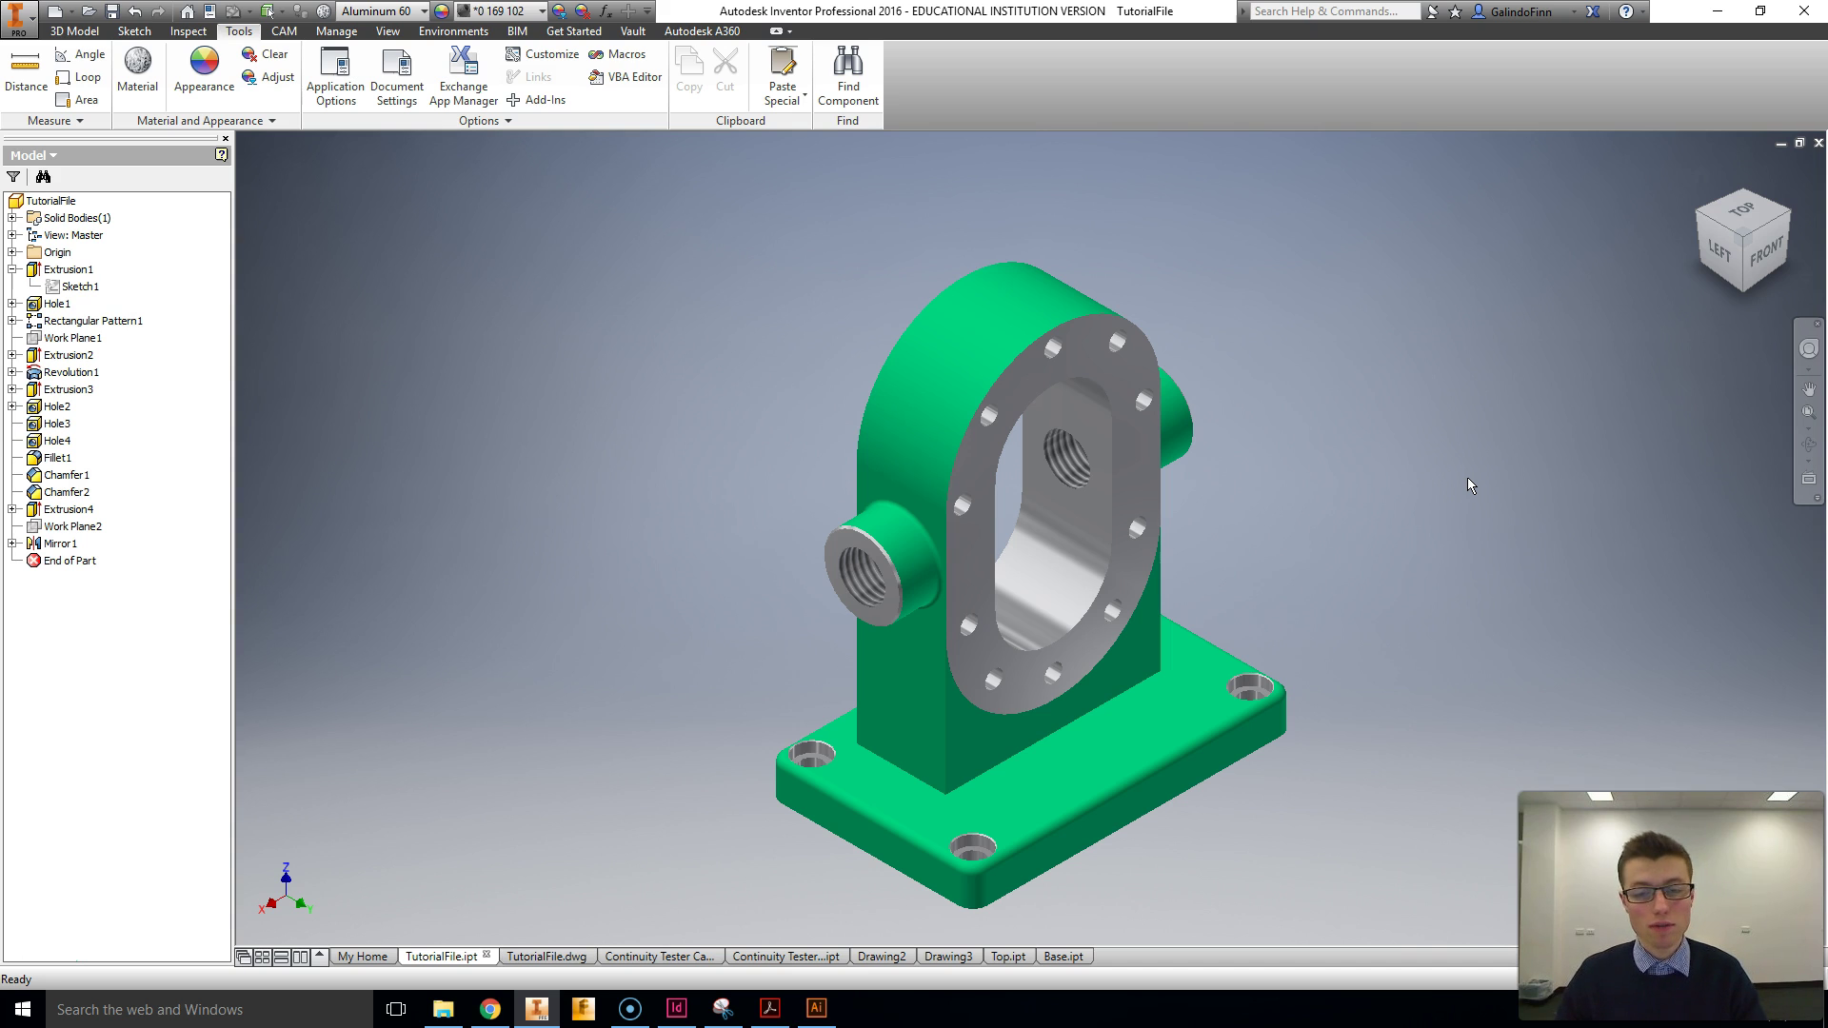
Step: Pan the bracket left, right and left again with F2, then zoom out with F3
key(F2)
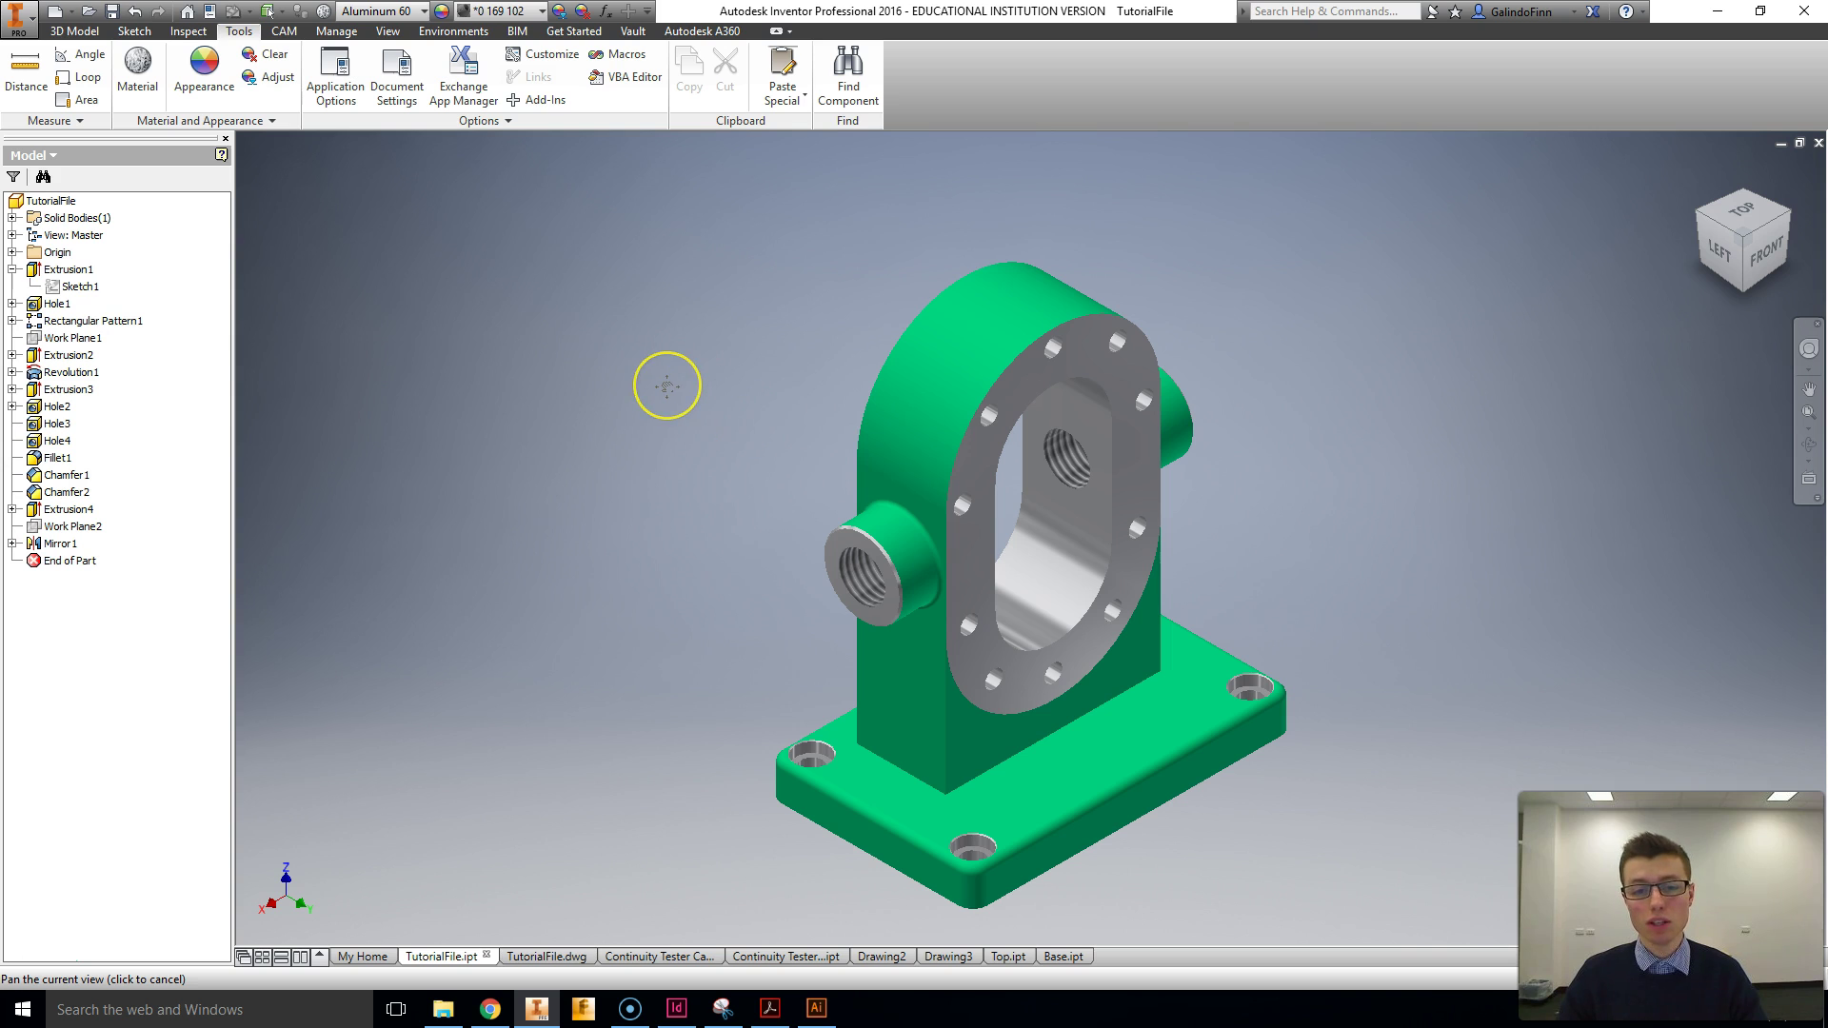
drag(1143, 592, 798, 579)
drag(502, 657, 967, 694)
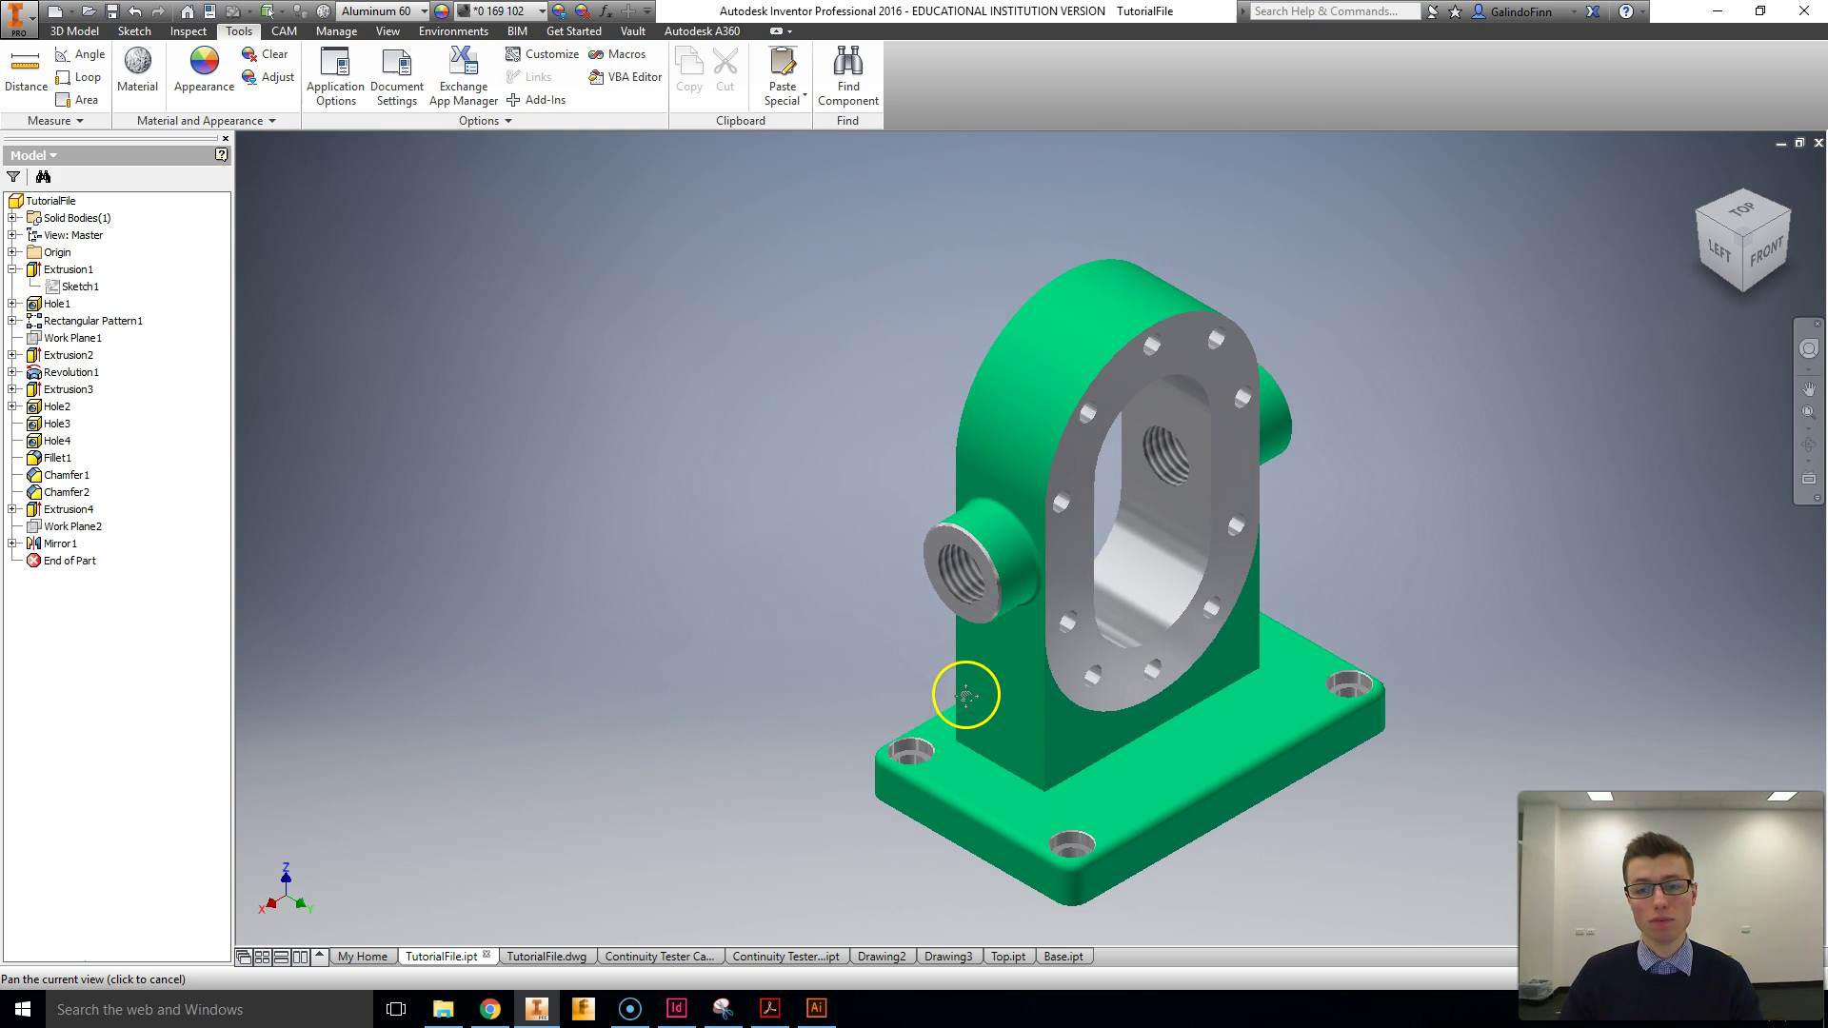
drag(1161, 621, 822, 620)
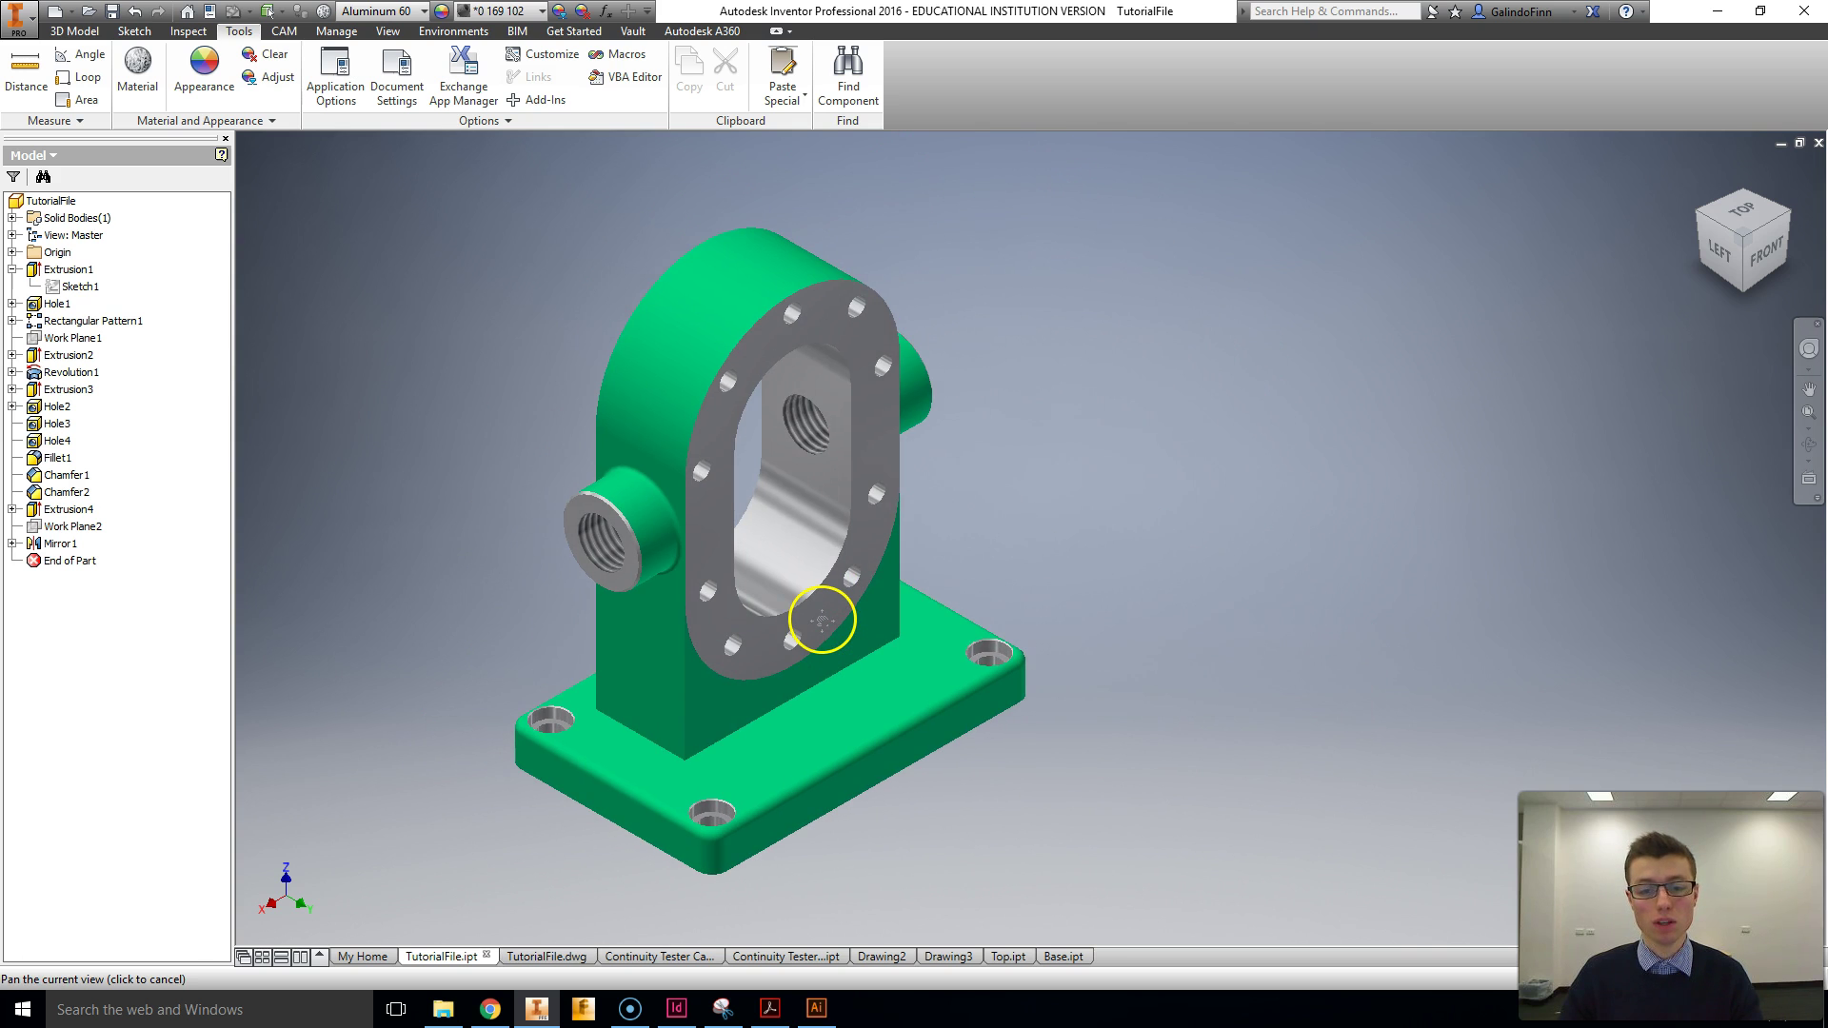
key(Escape)
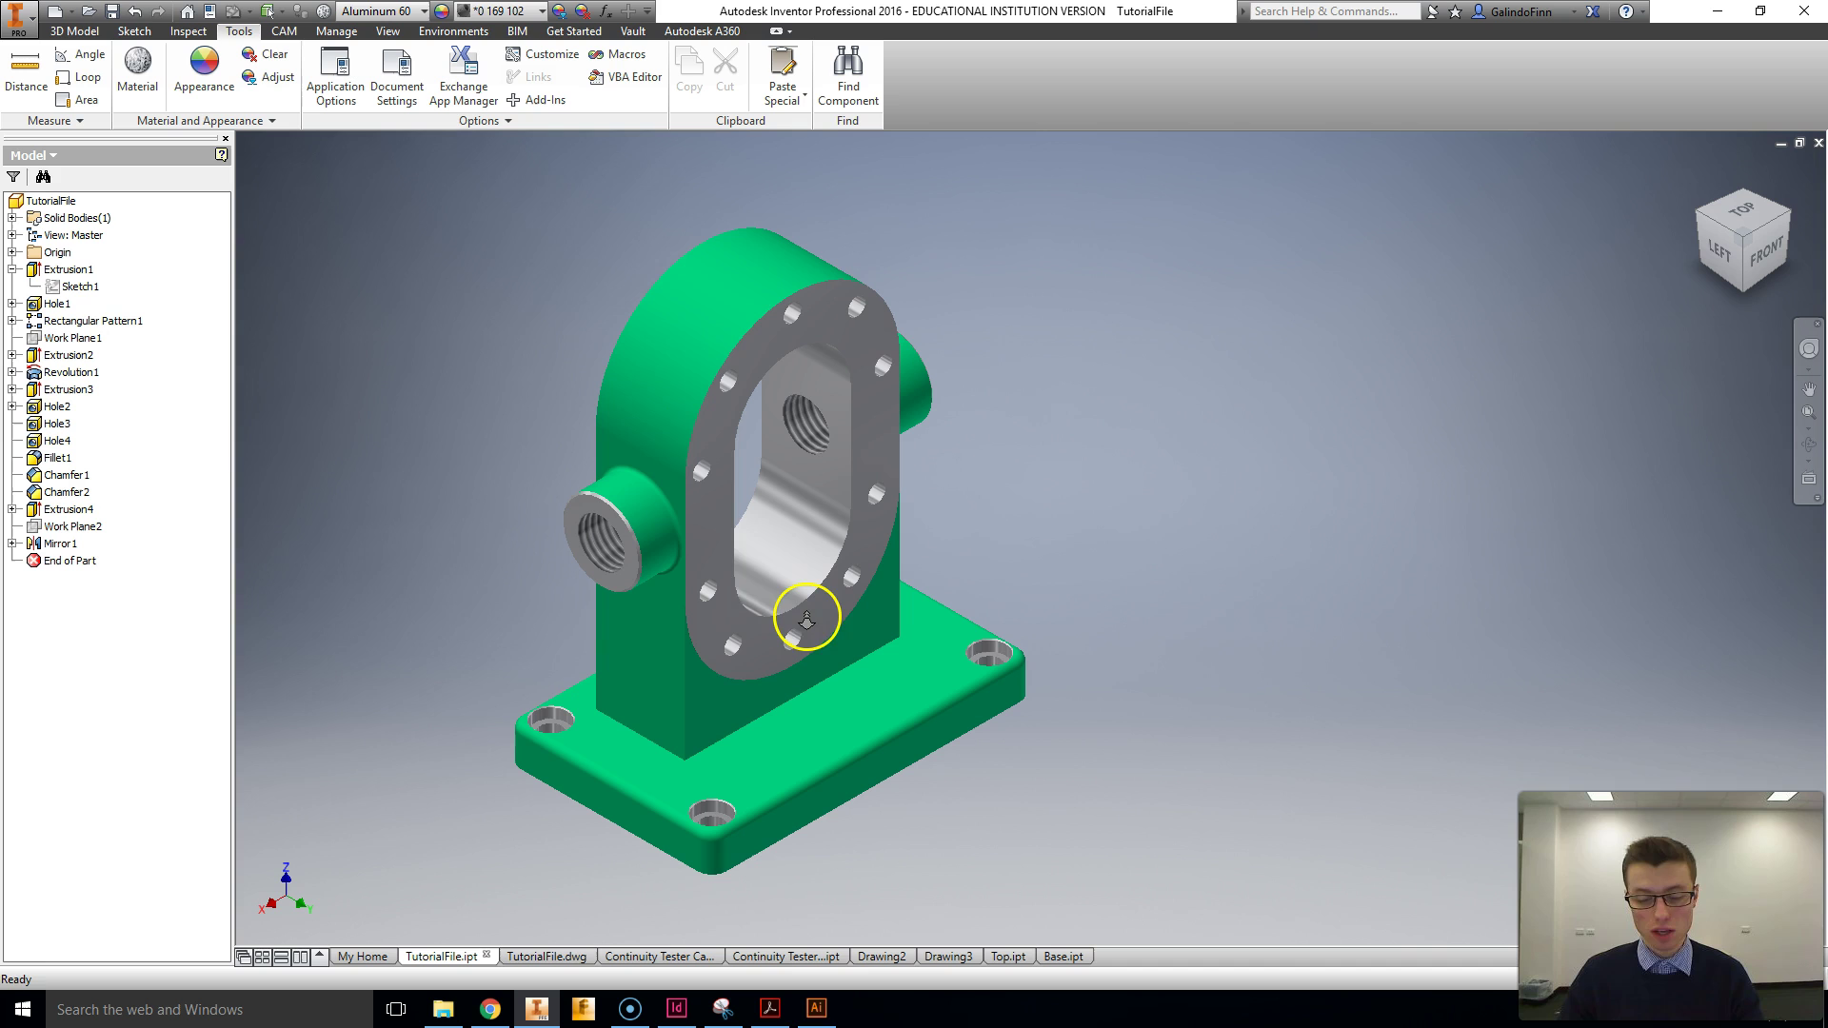
key(F3)
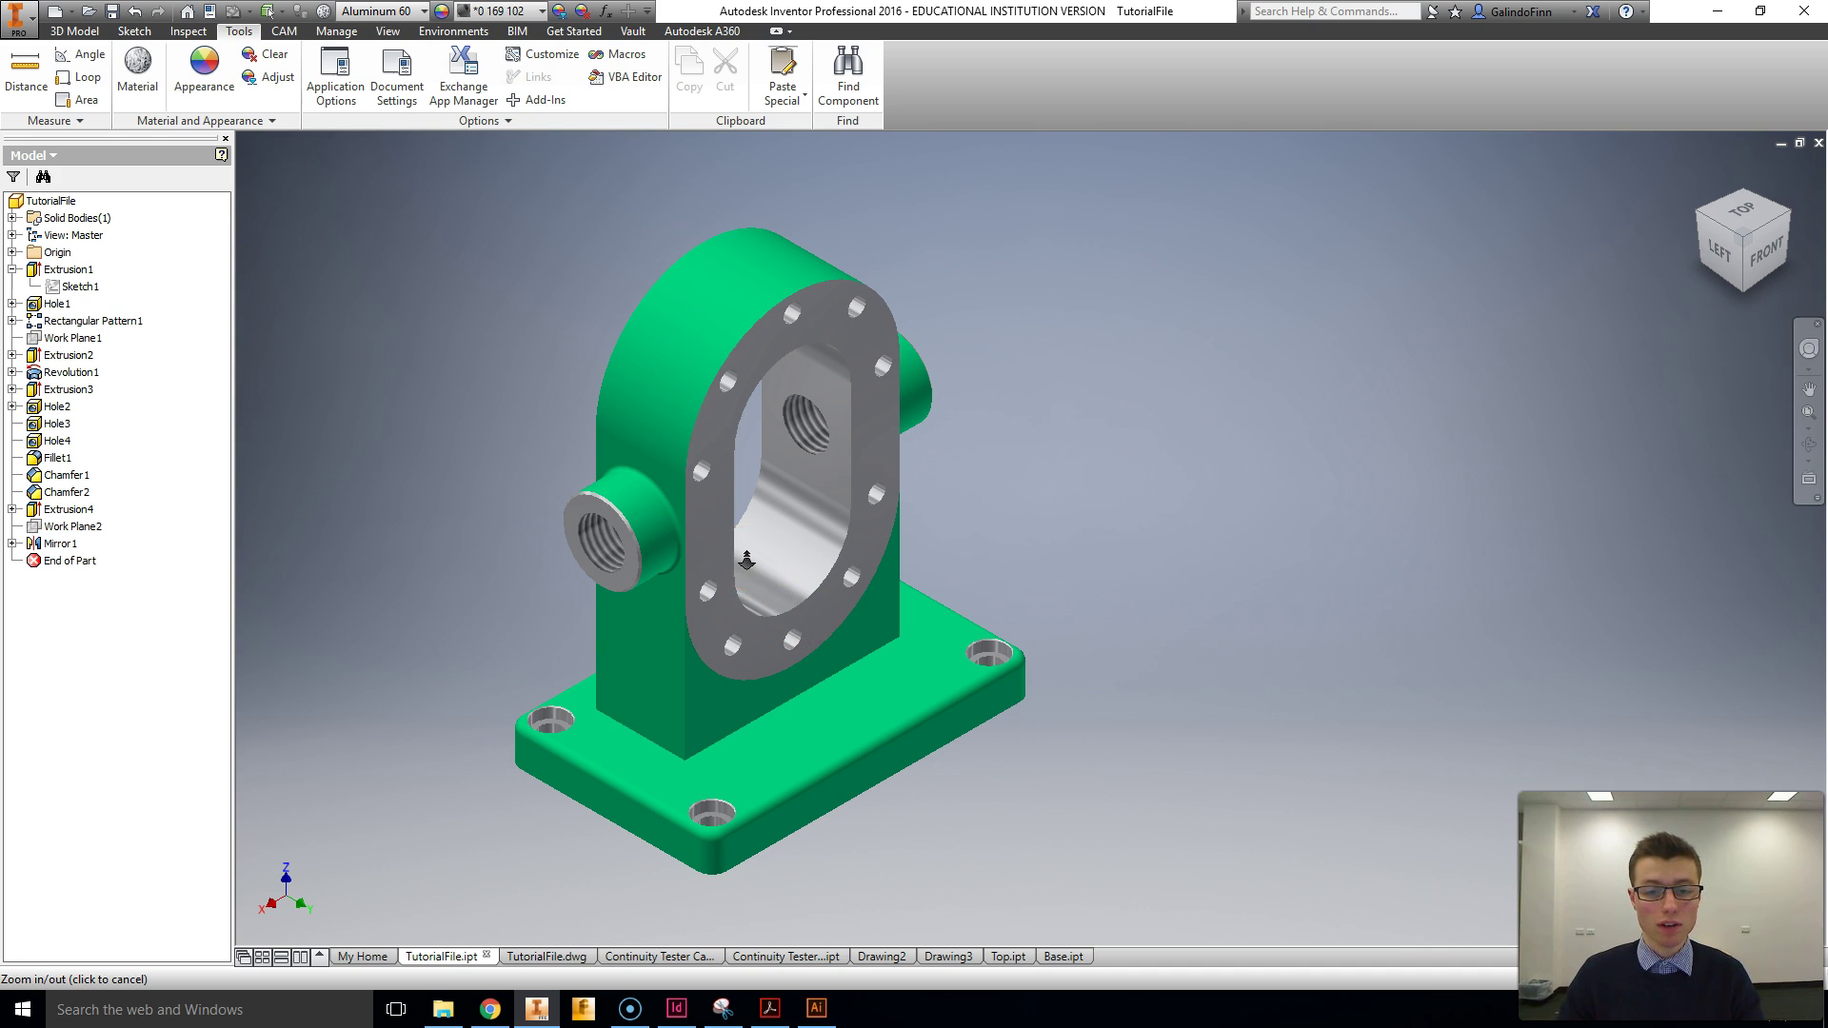
drag(746, 562, 792, 524)
Step: Free-orbit the bracket with F4 to see its back-left, top, underside and front-right
key(F4)
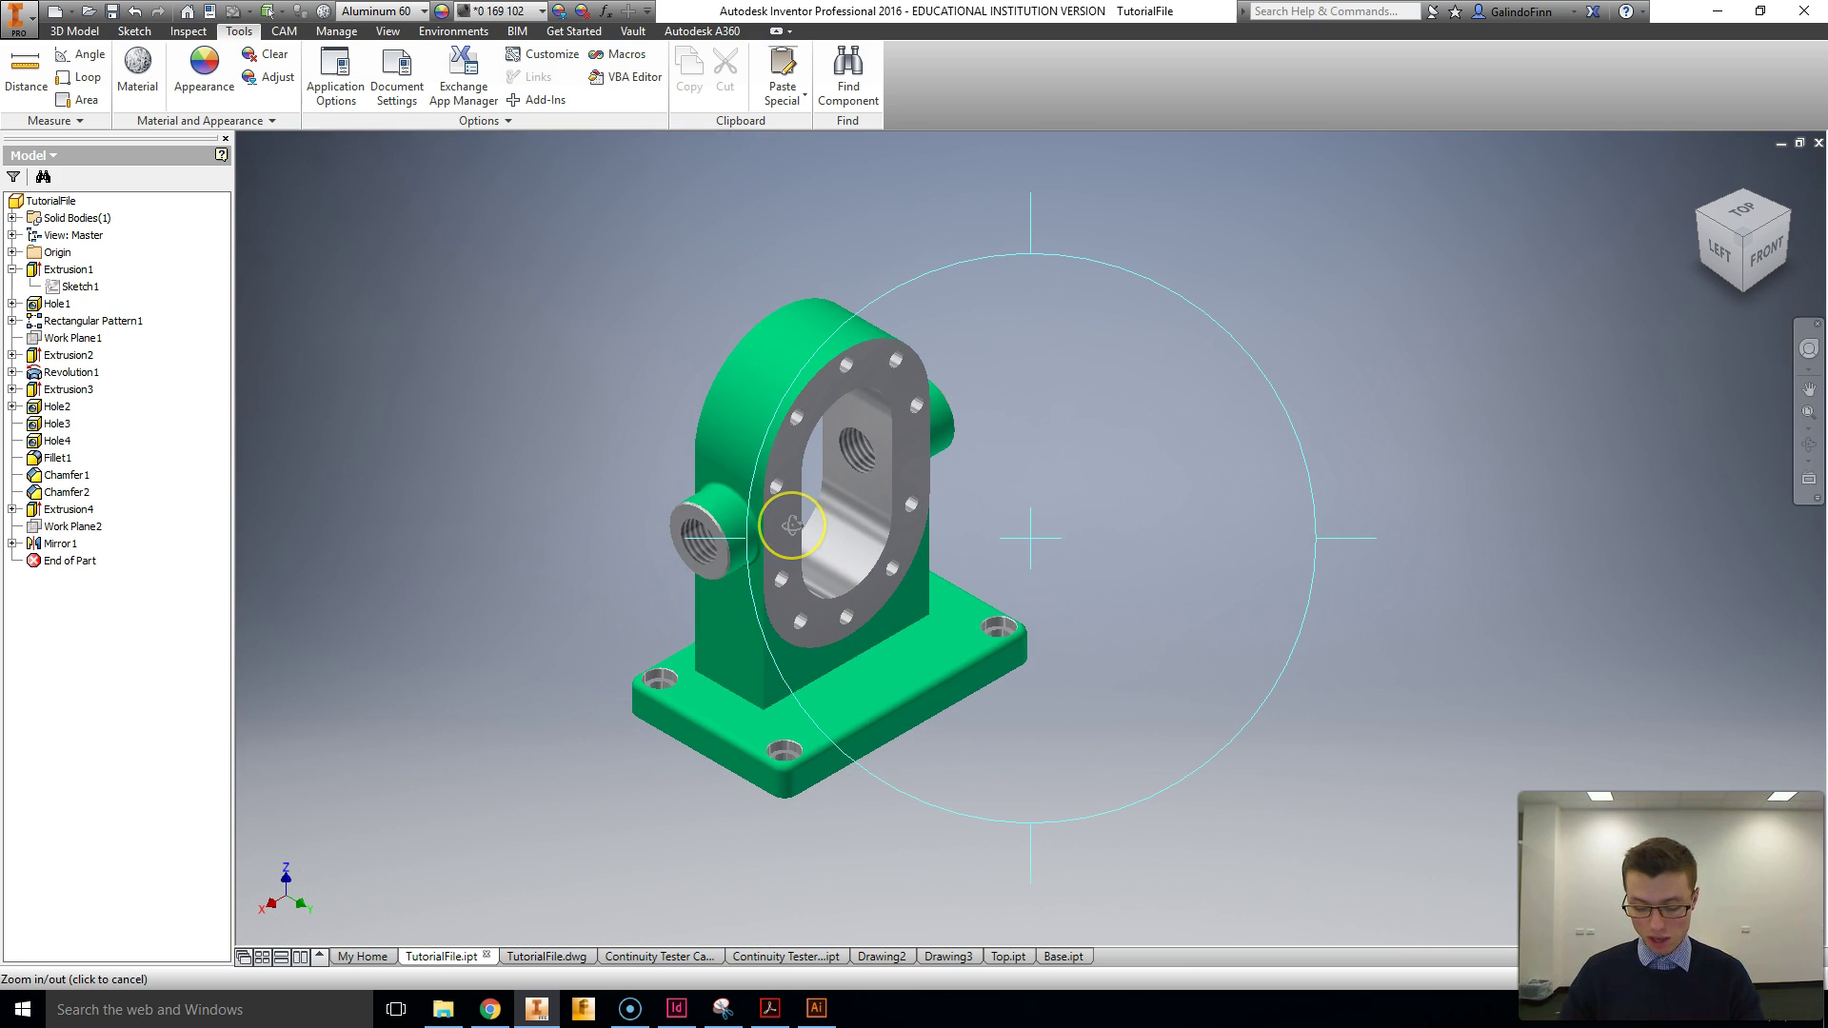
click(691, 542)
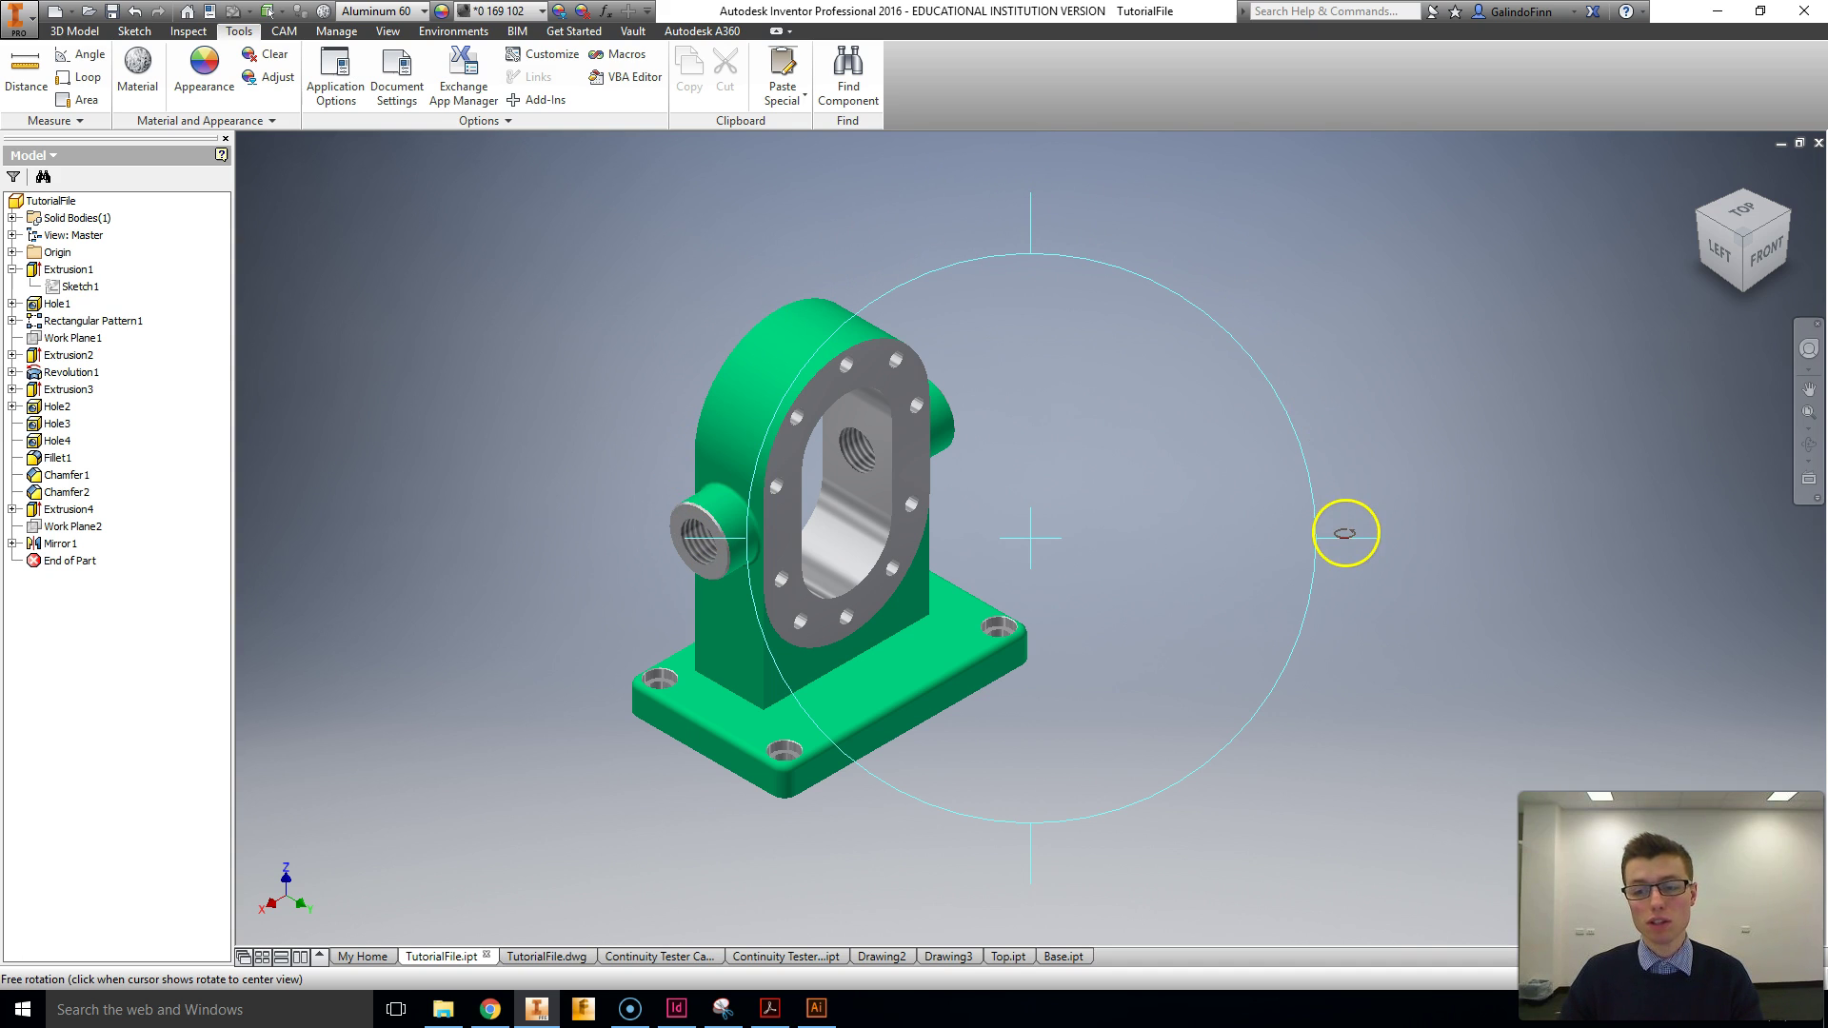
drag(1375, 539, 1020, 559)
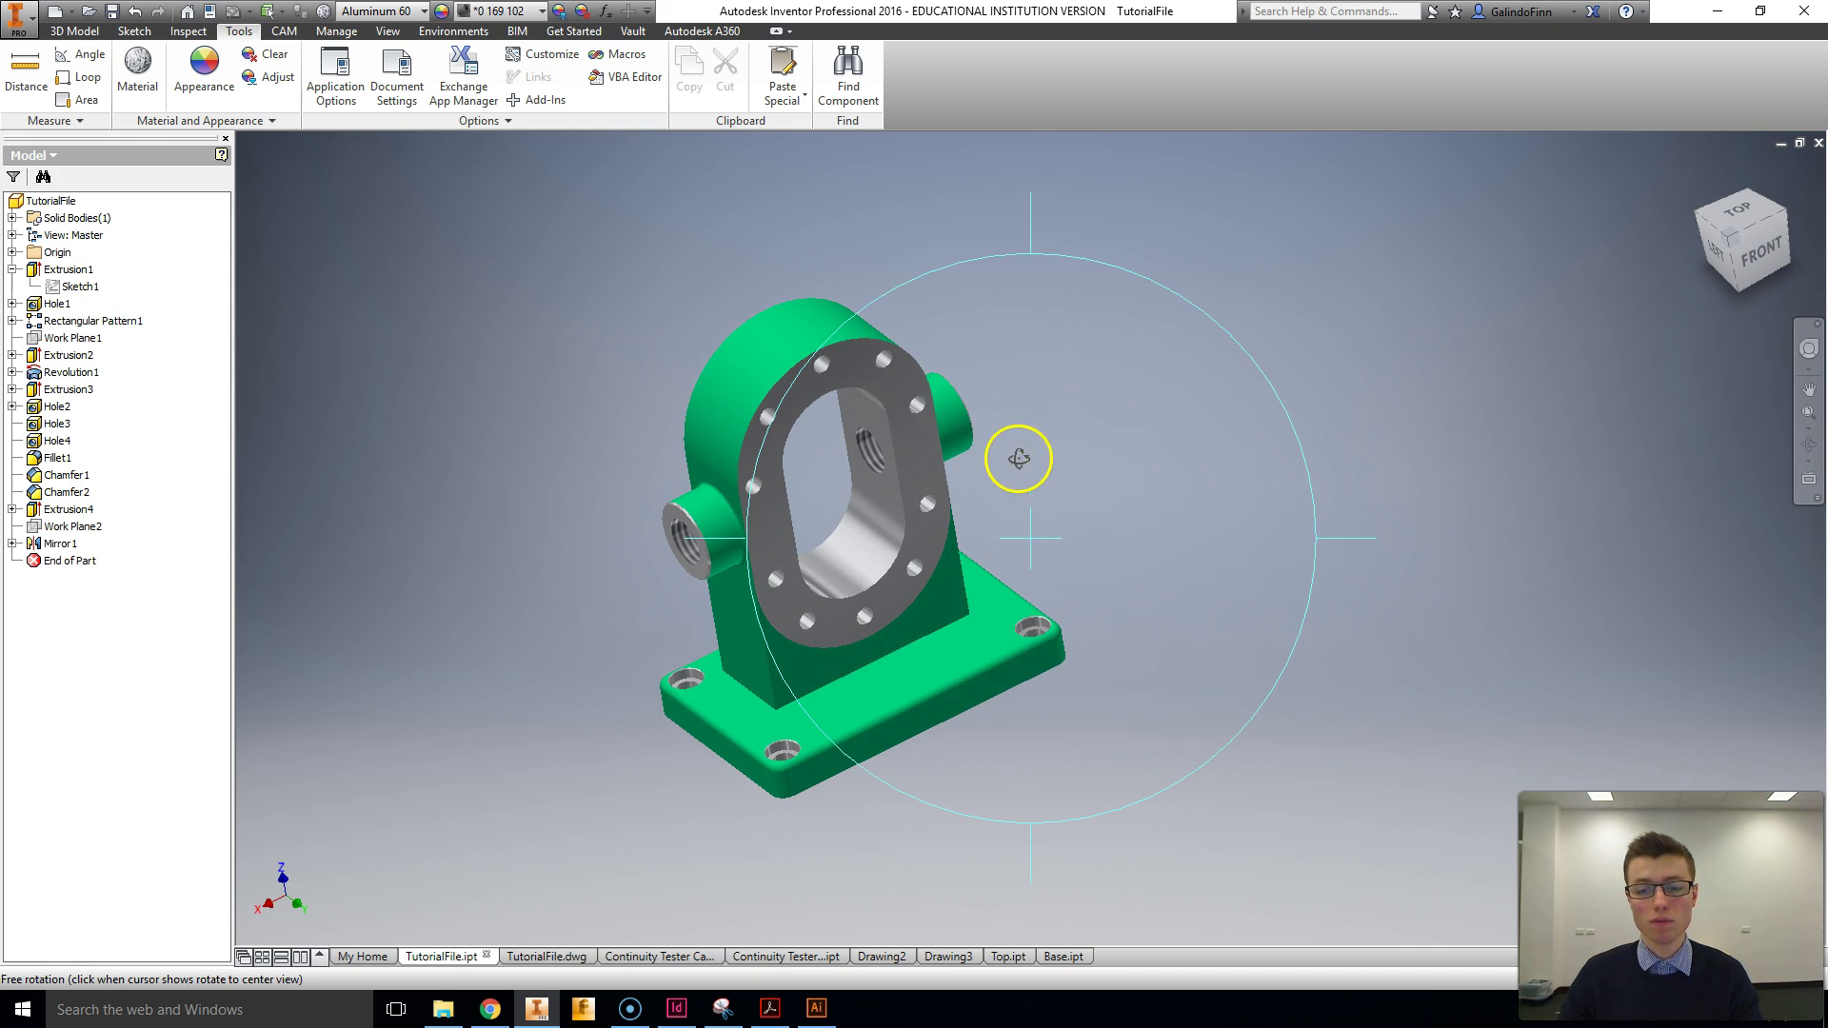
drag(1028, 225, 1006, 675)
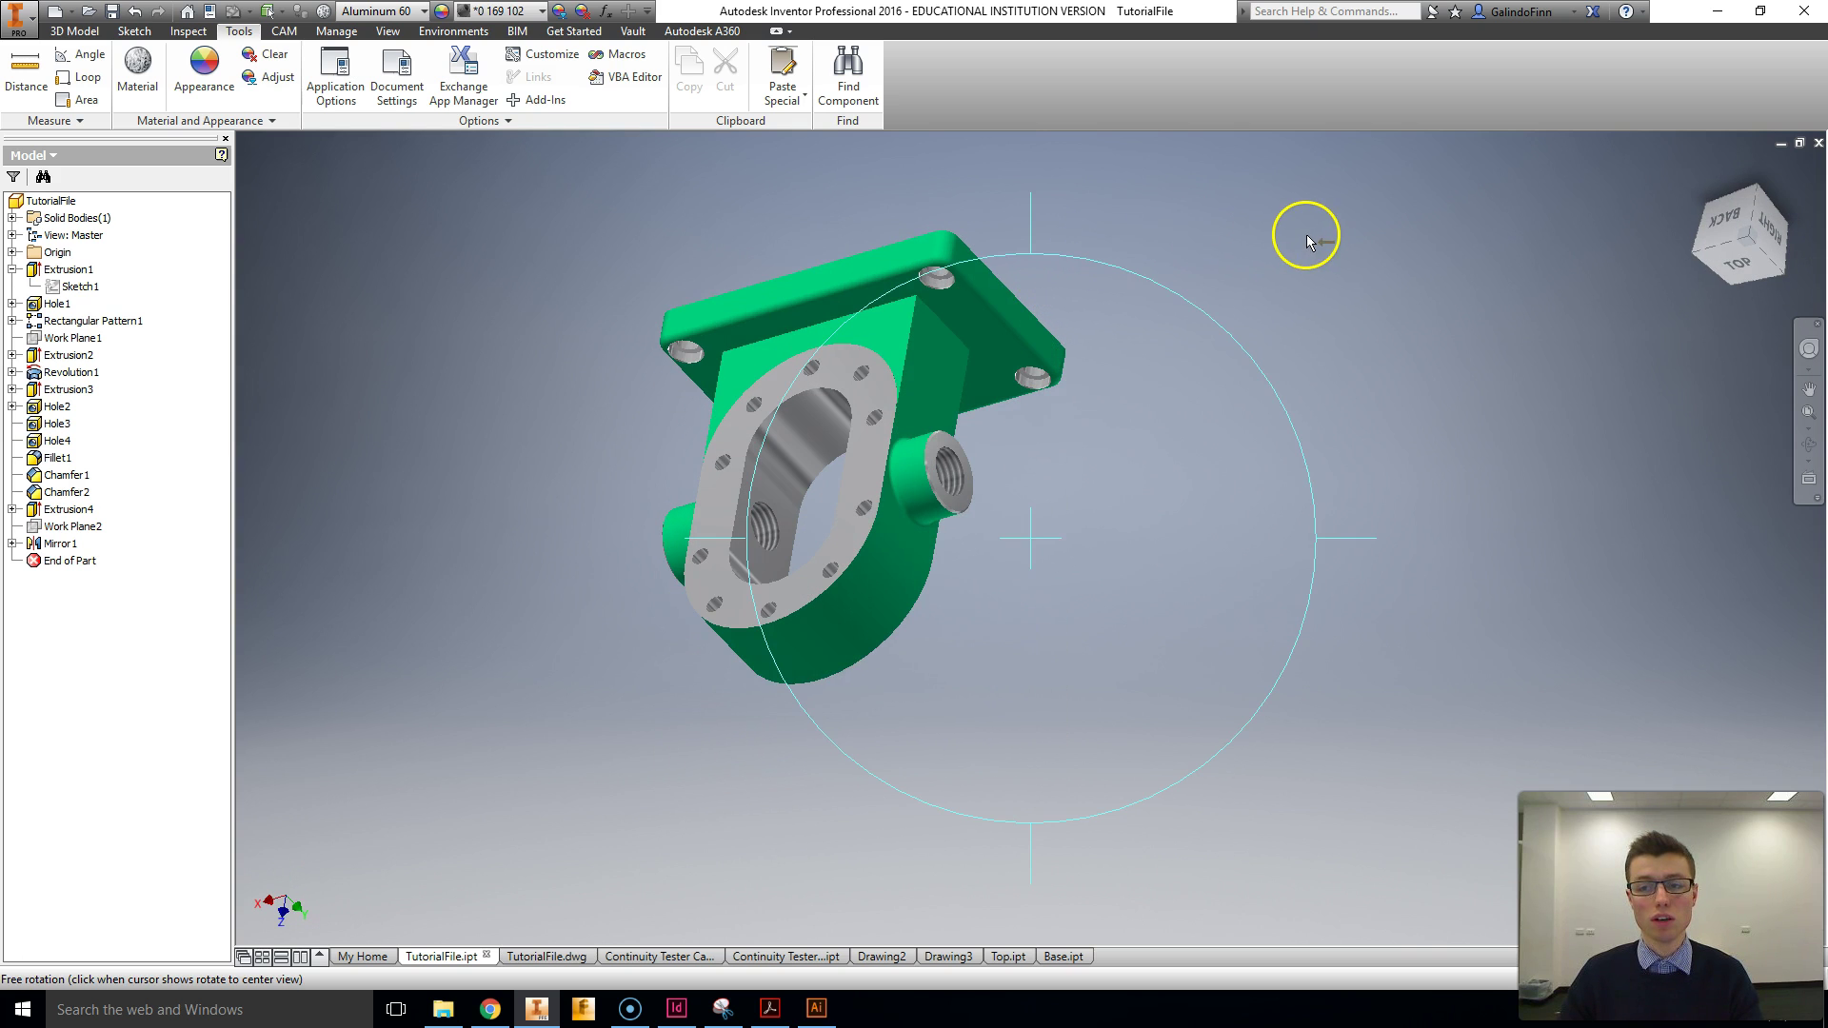
drag(1307, 241, 1289, 330)
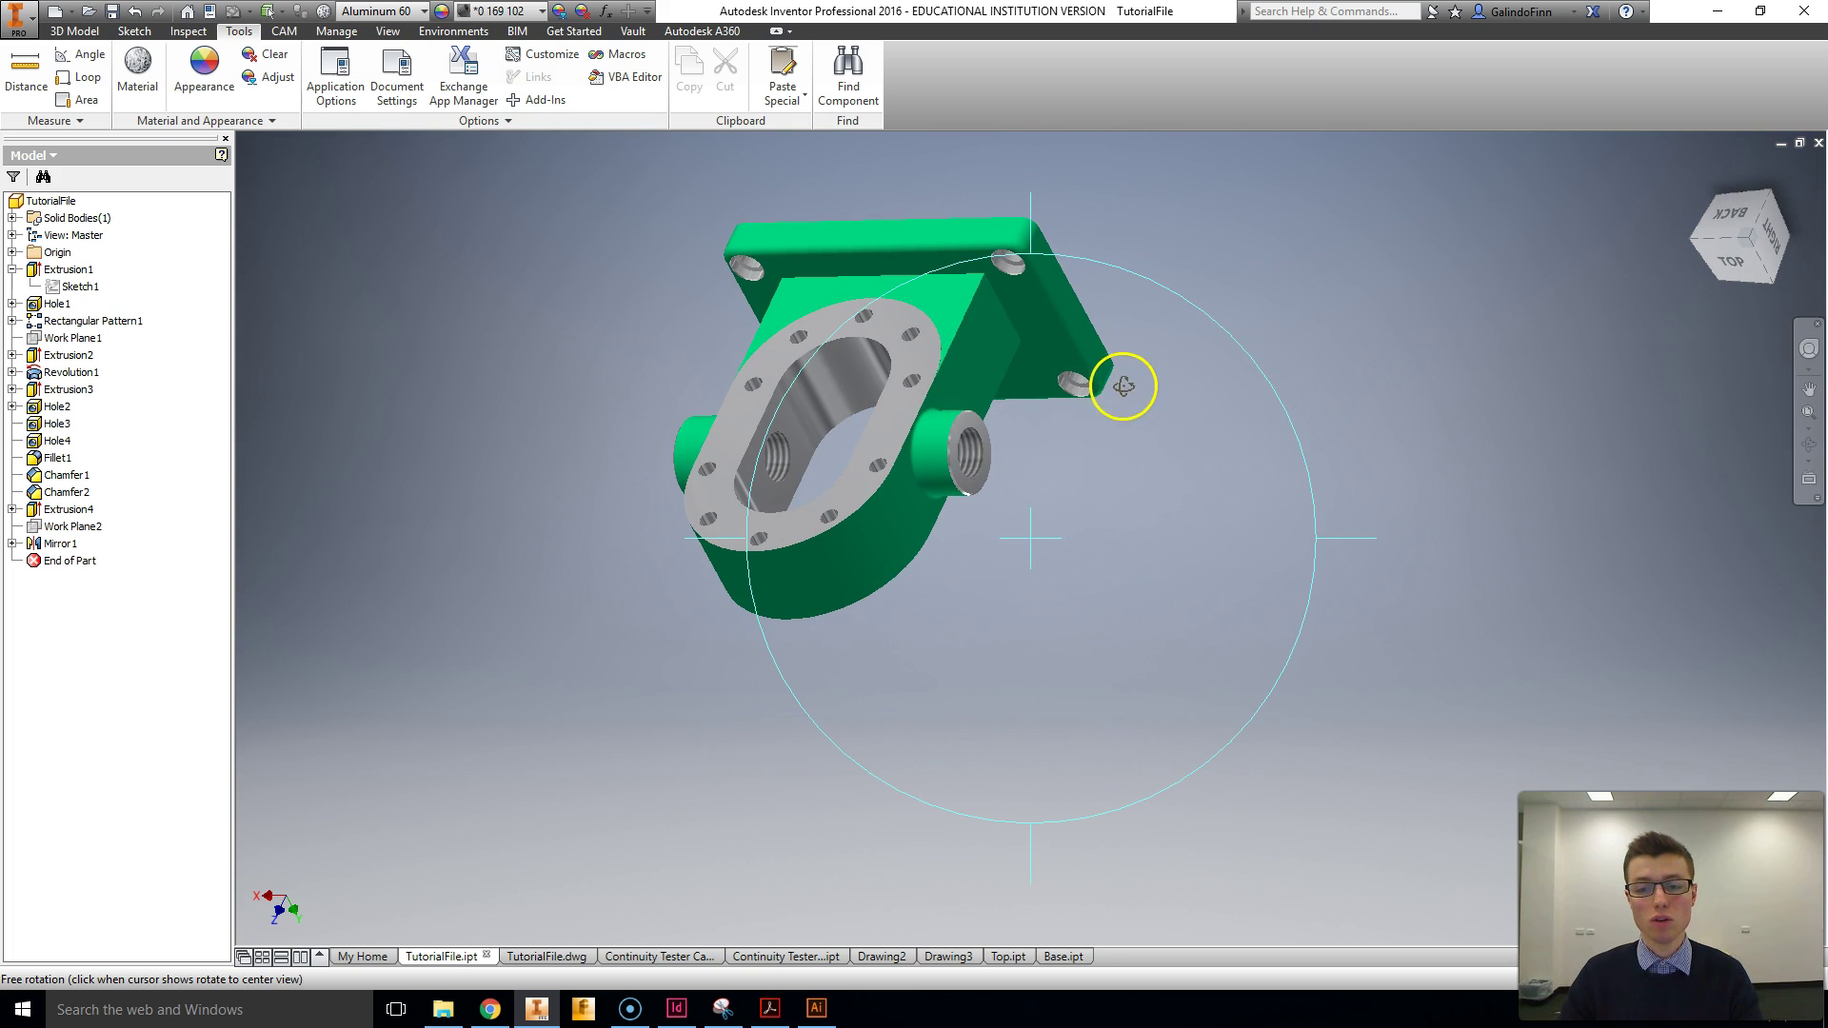
drag(1032, 522, 948, 494)
Step: Leave orbit, go back two previous views with F5, then zoom in on the bracket
key(Escape)
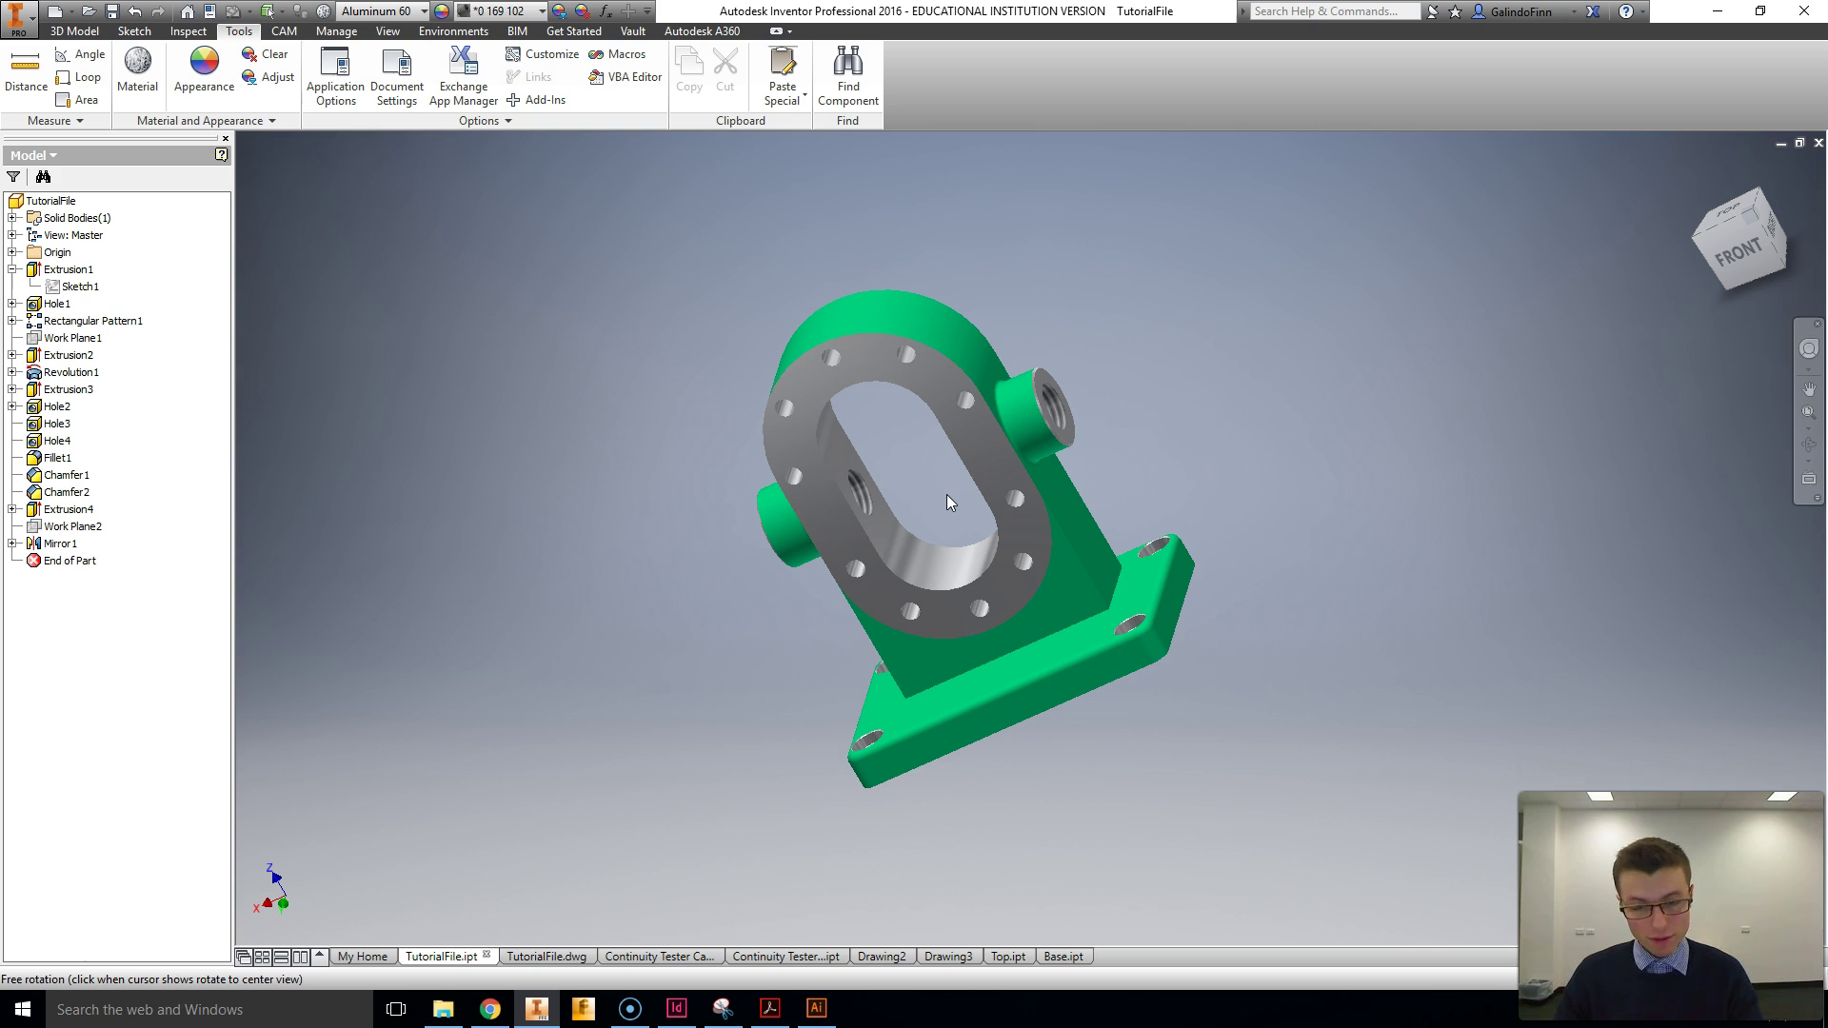
key(F5)
key(F5)
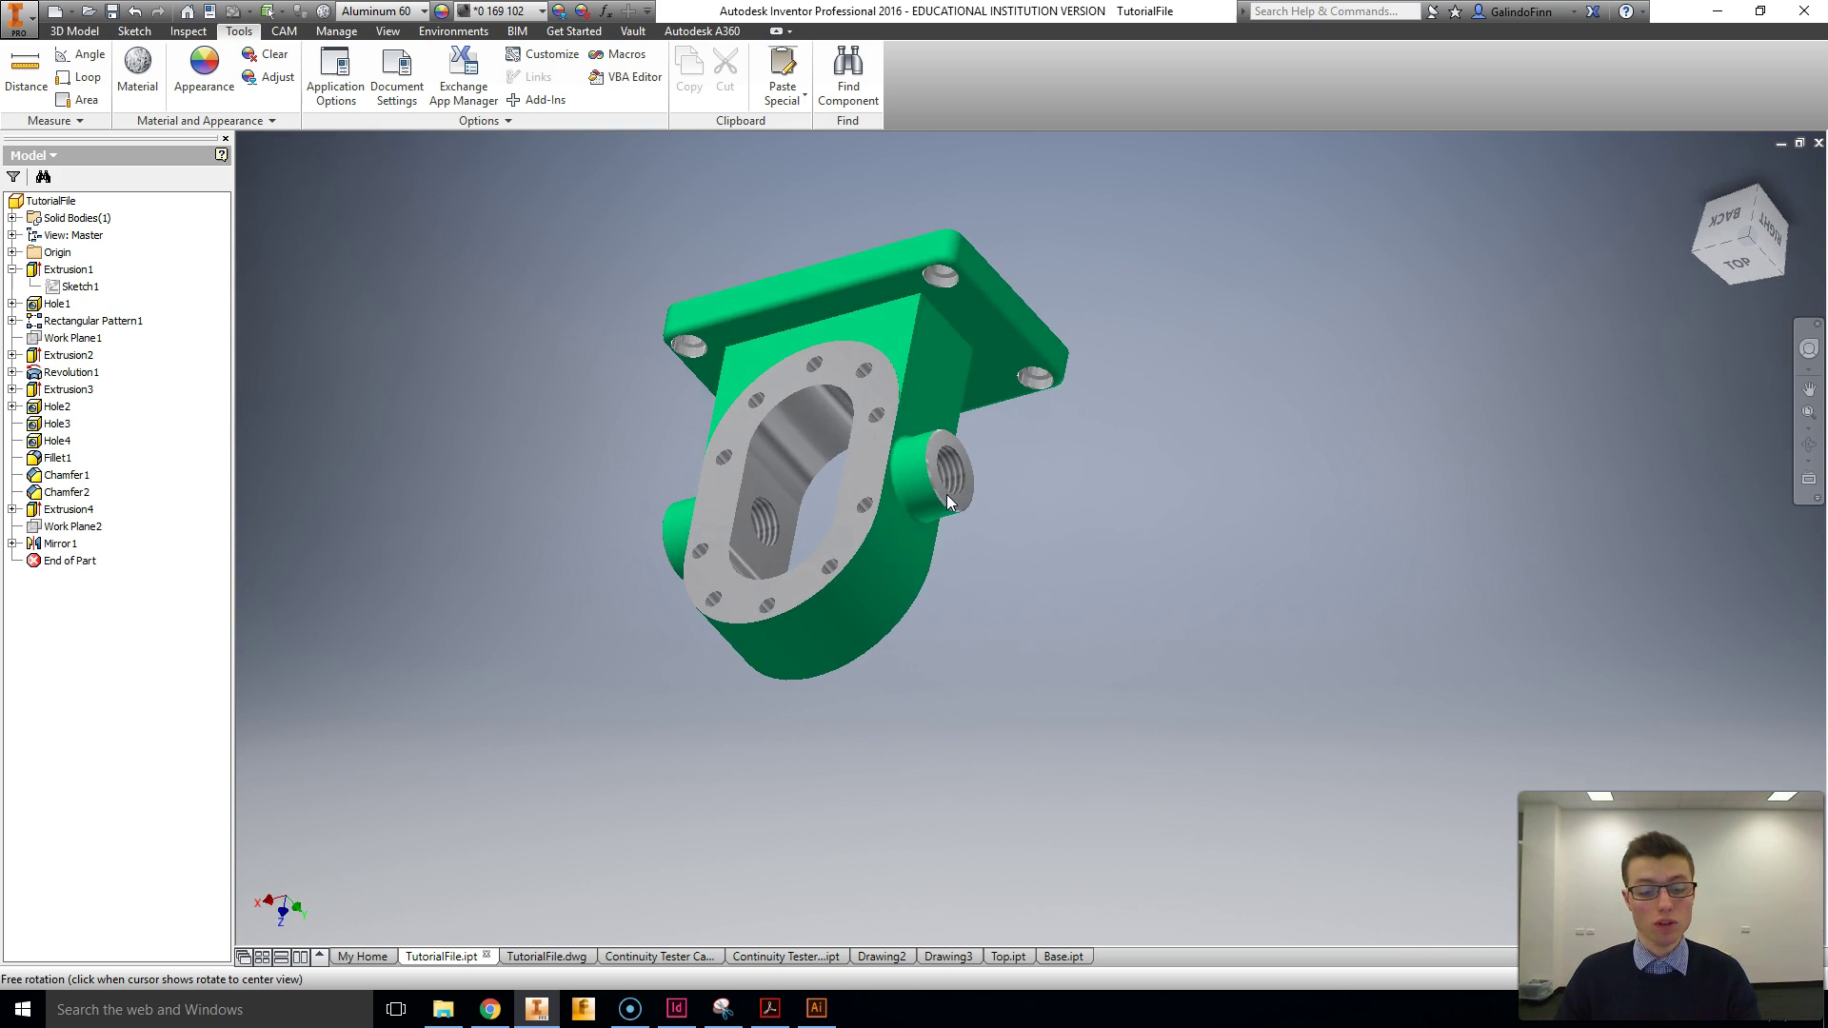
key(F5)
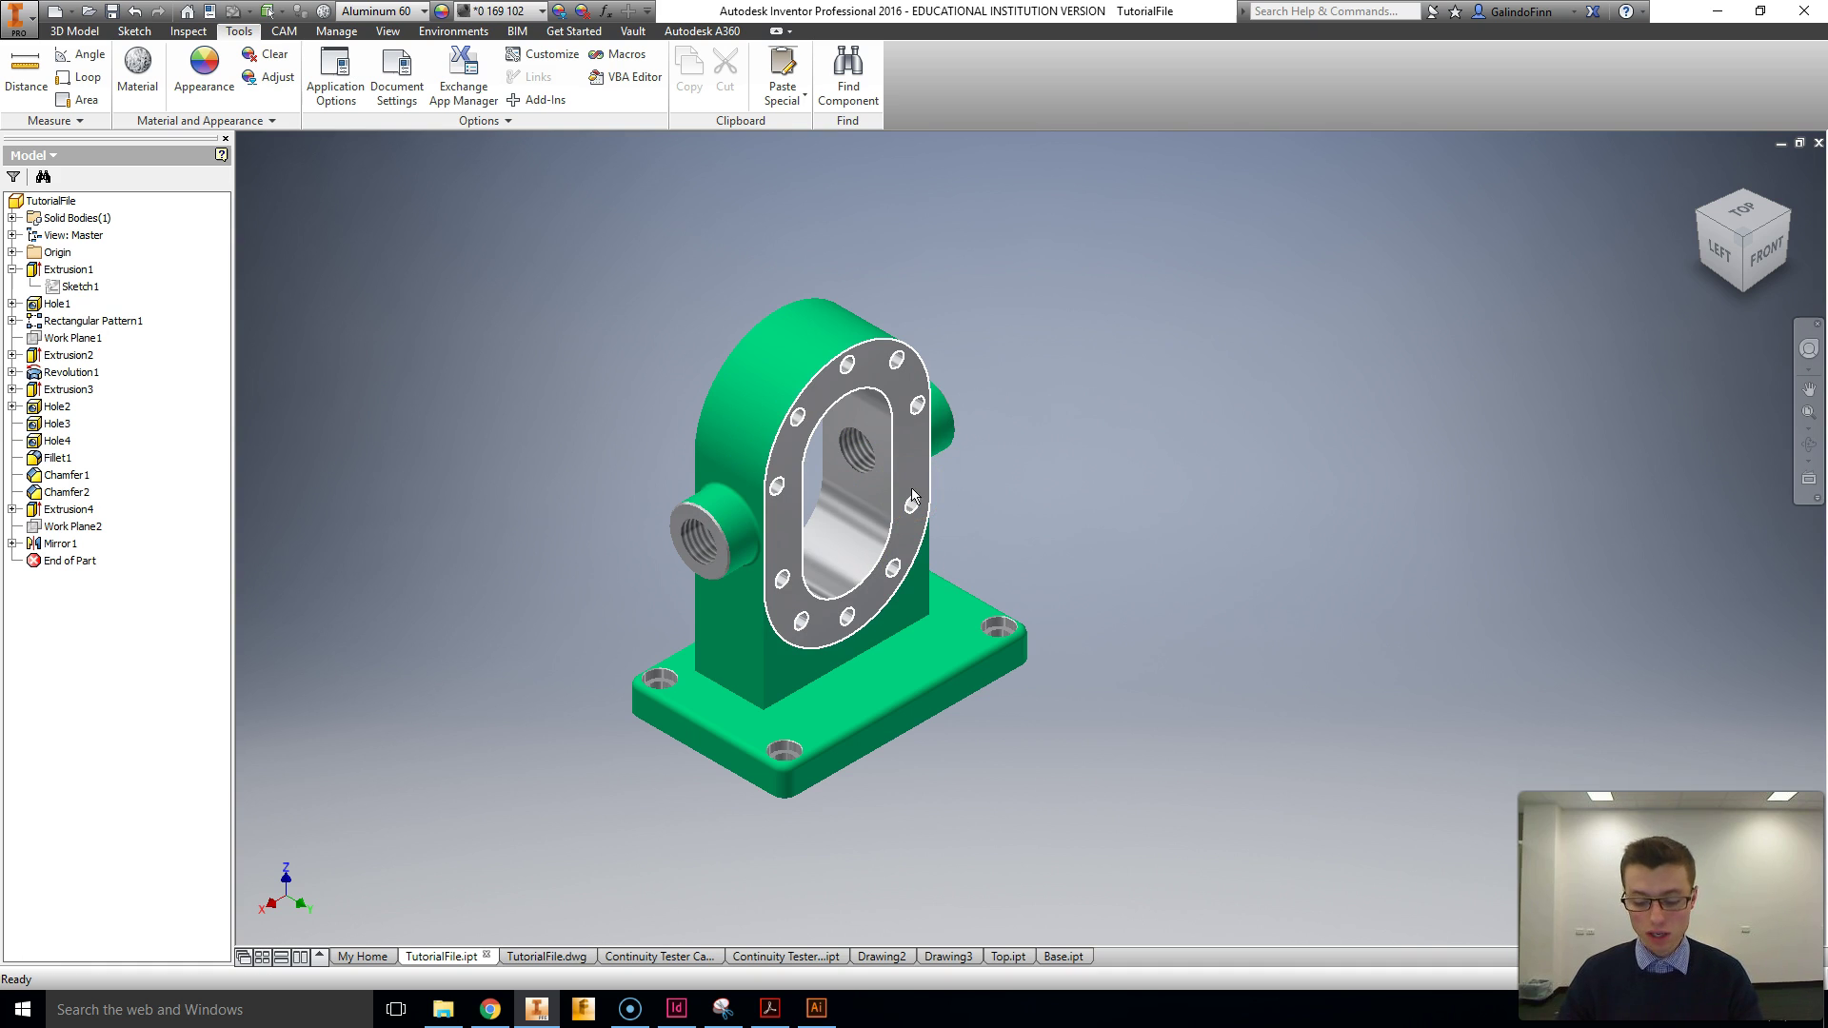
scroll(912, 494, up, 2)
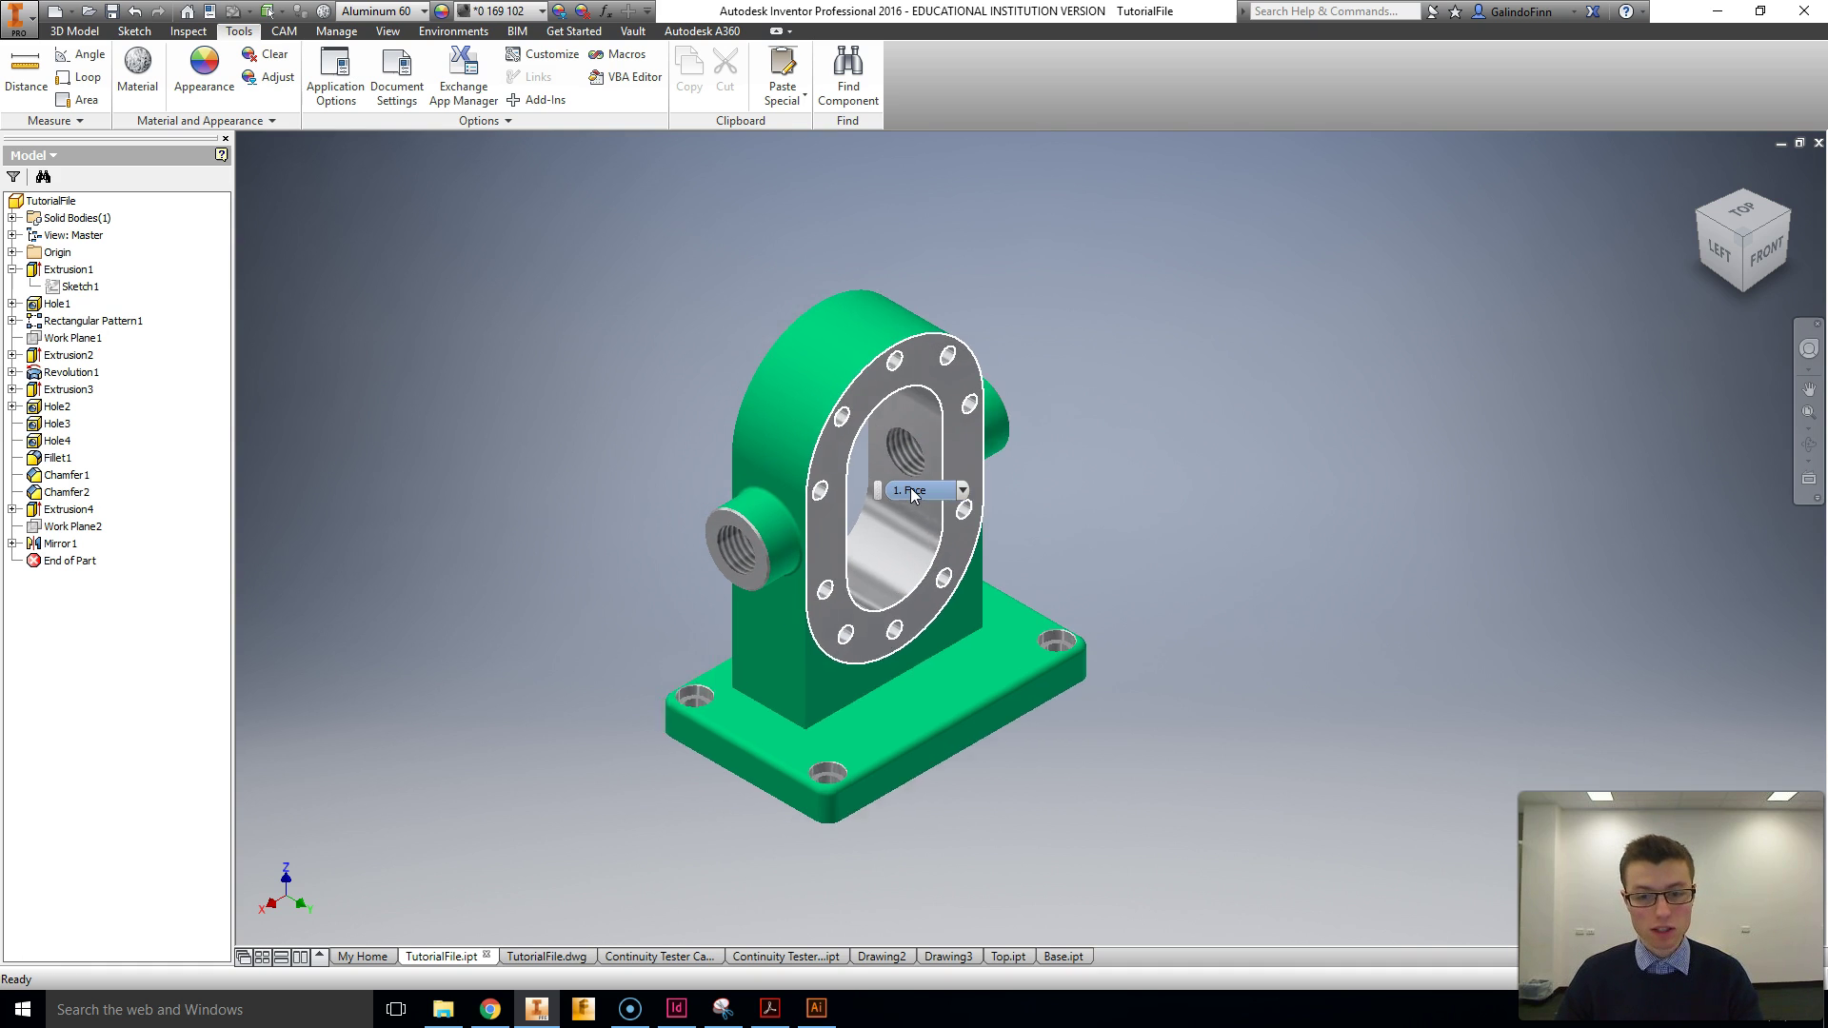
middle_drag(911, 494, 1014, 540)
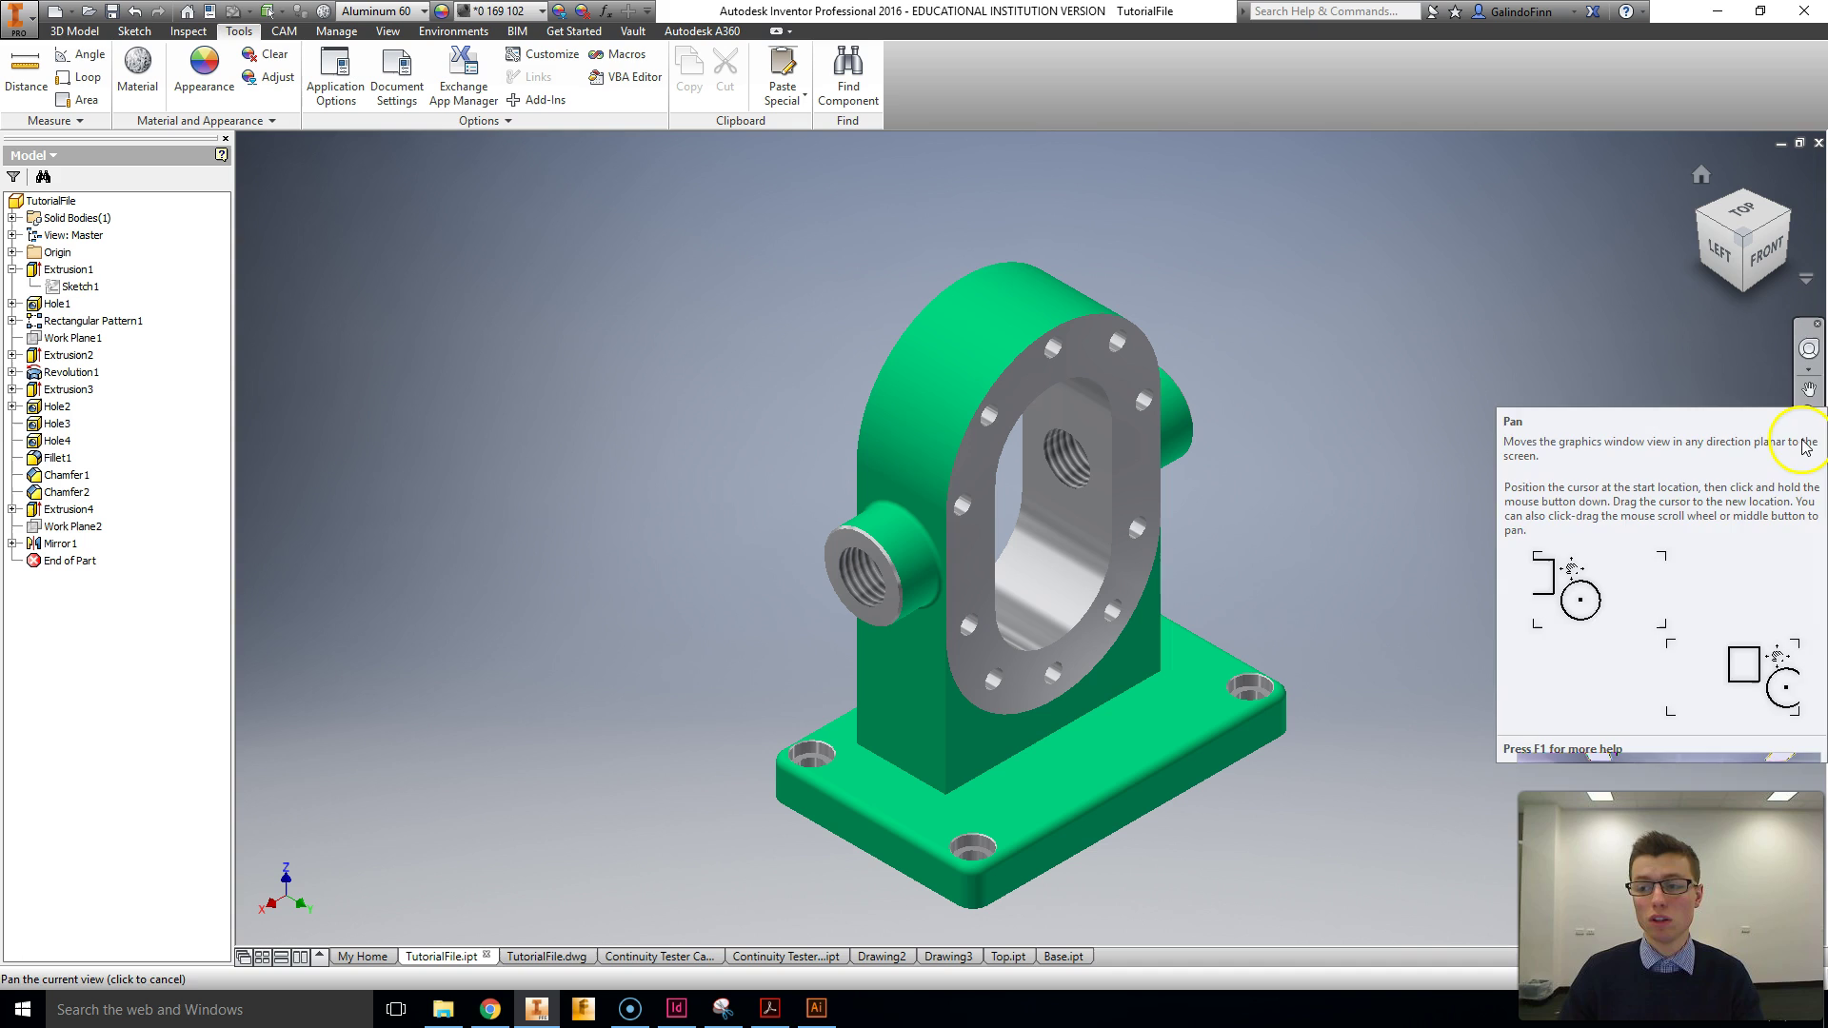
Step: Pan the bracket slightly left and back using the navigation bar's Pan tool
click(1638, 379)
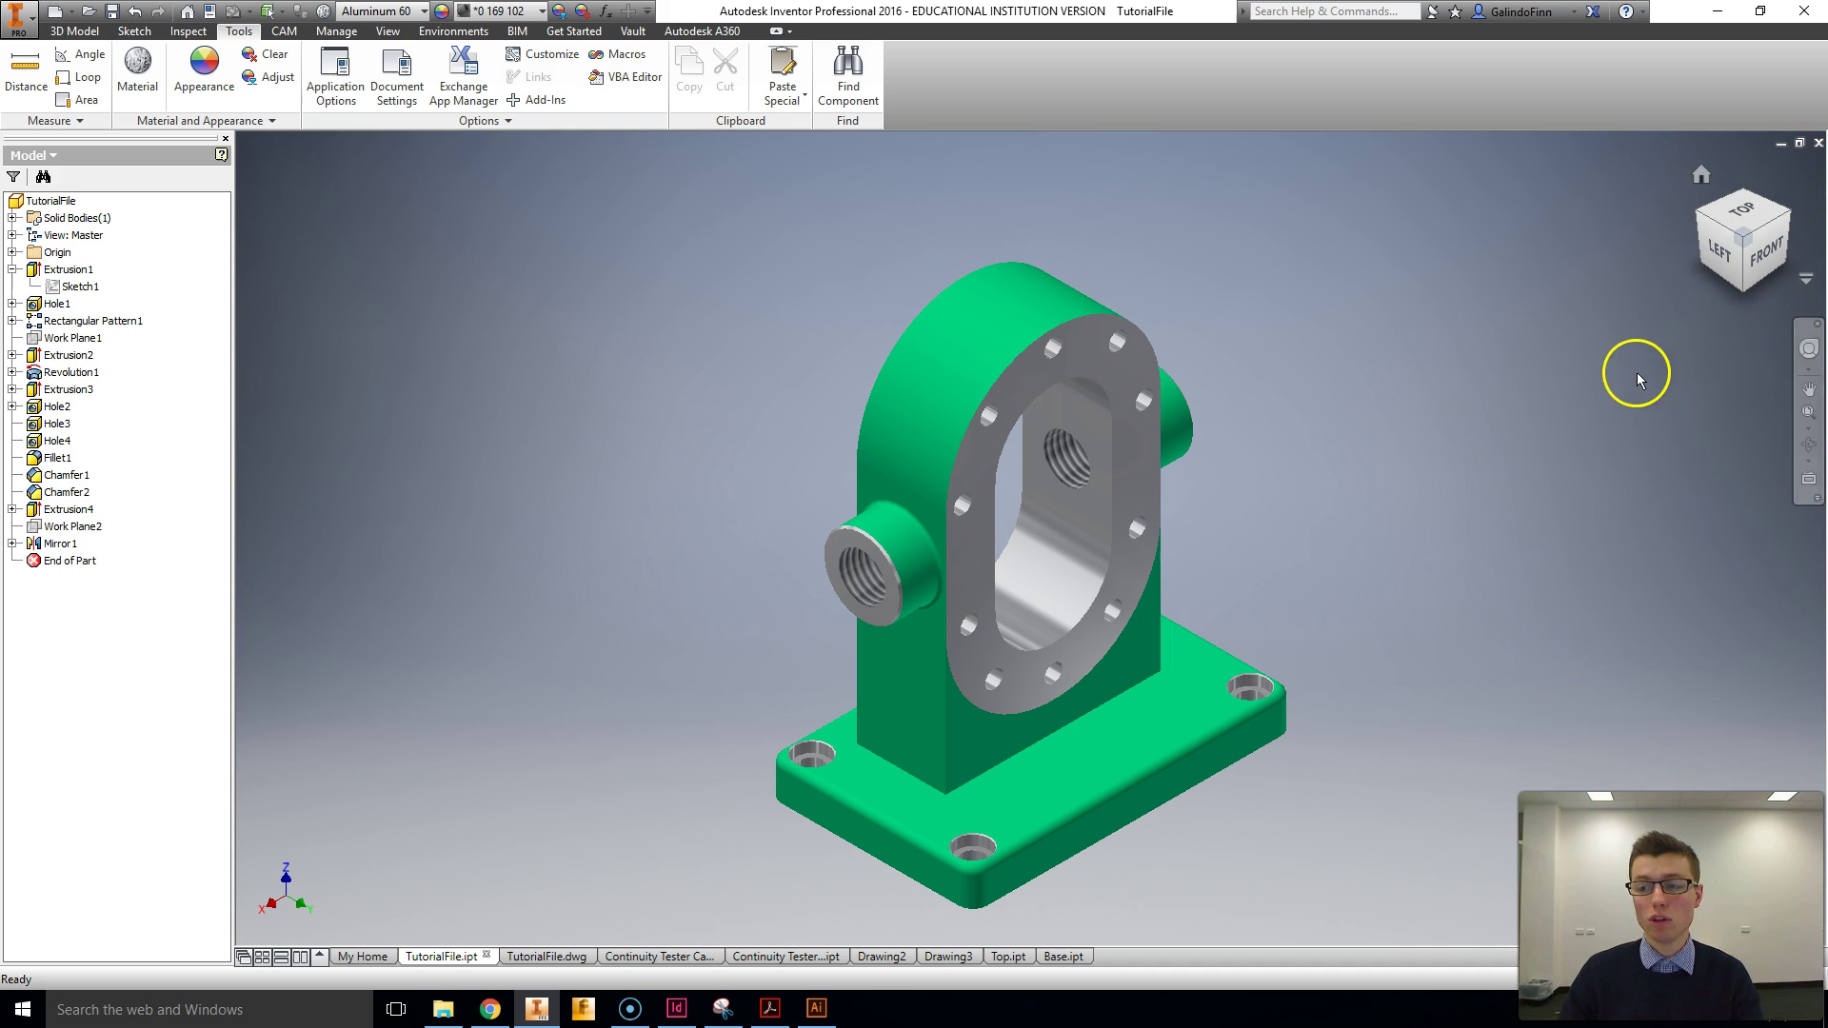
click(1808, 411)
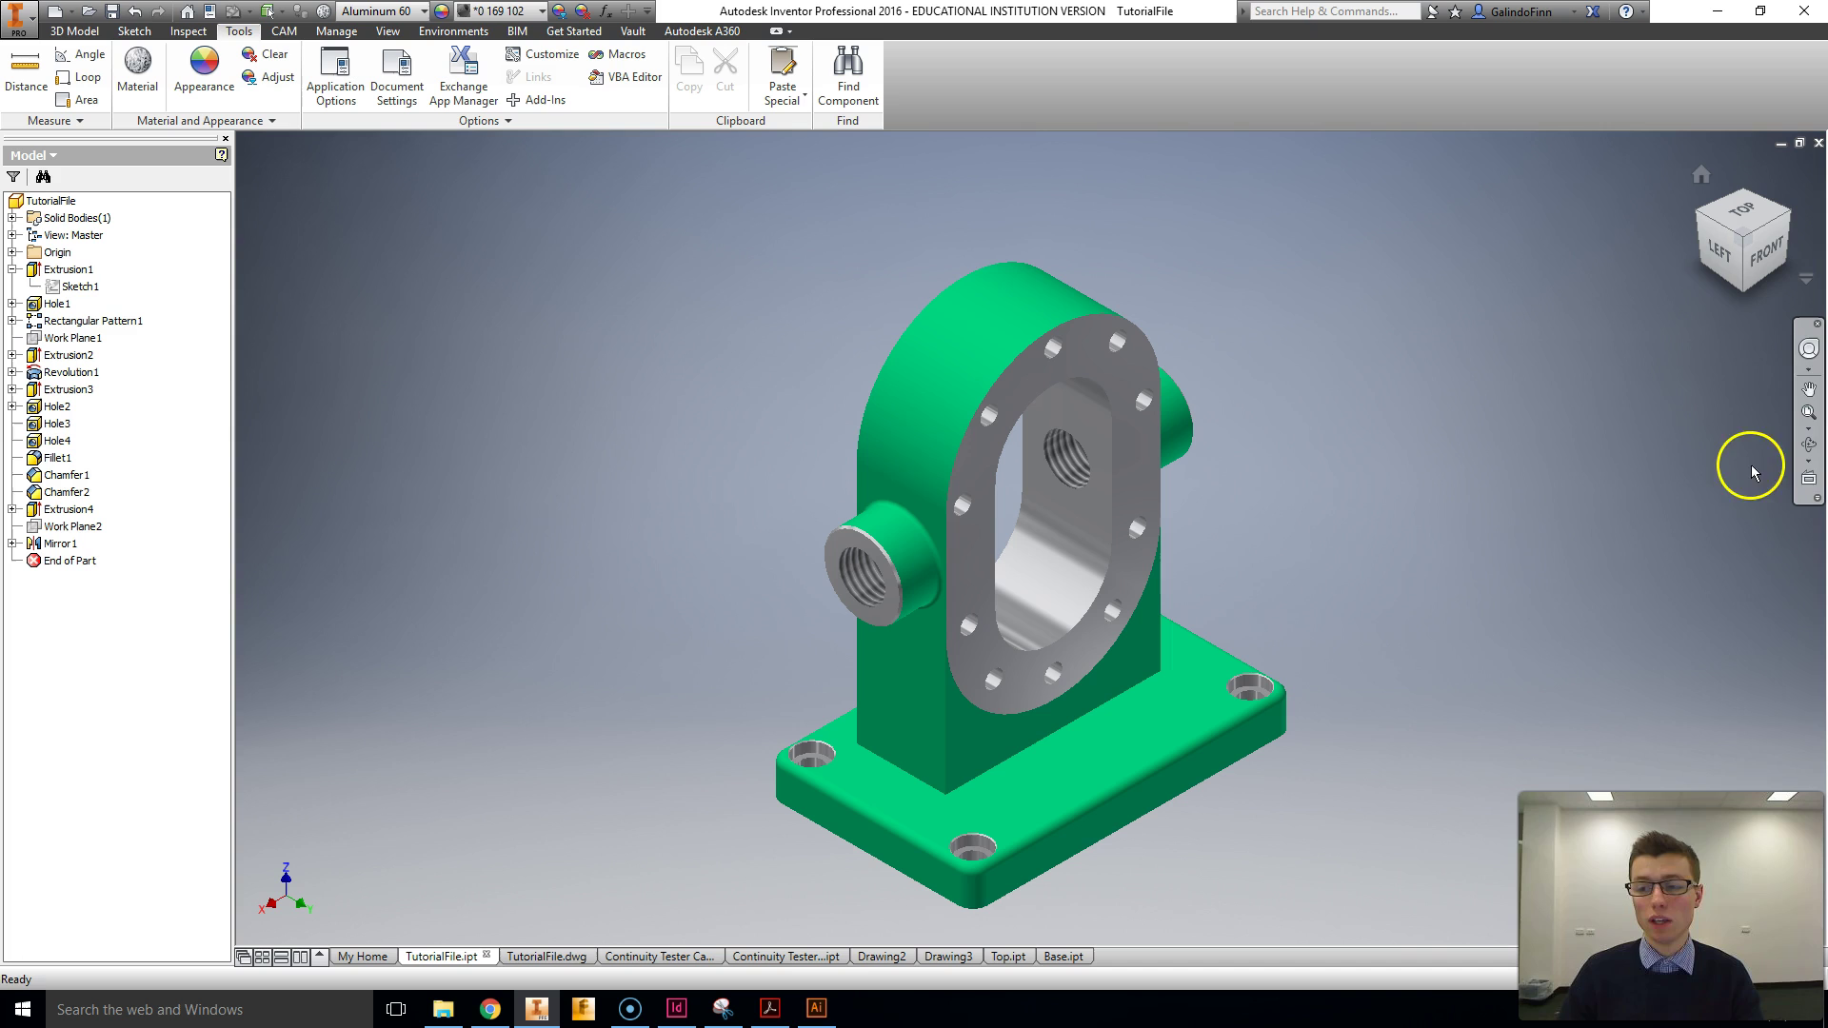
click(1809, 388)
mouse_move(1280, 522)
mouse_down()
mouse_move(1073, 505)
mouse_move(1302, 495)
mouse_up()
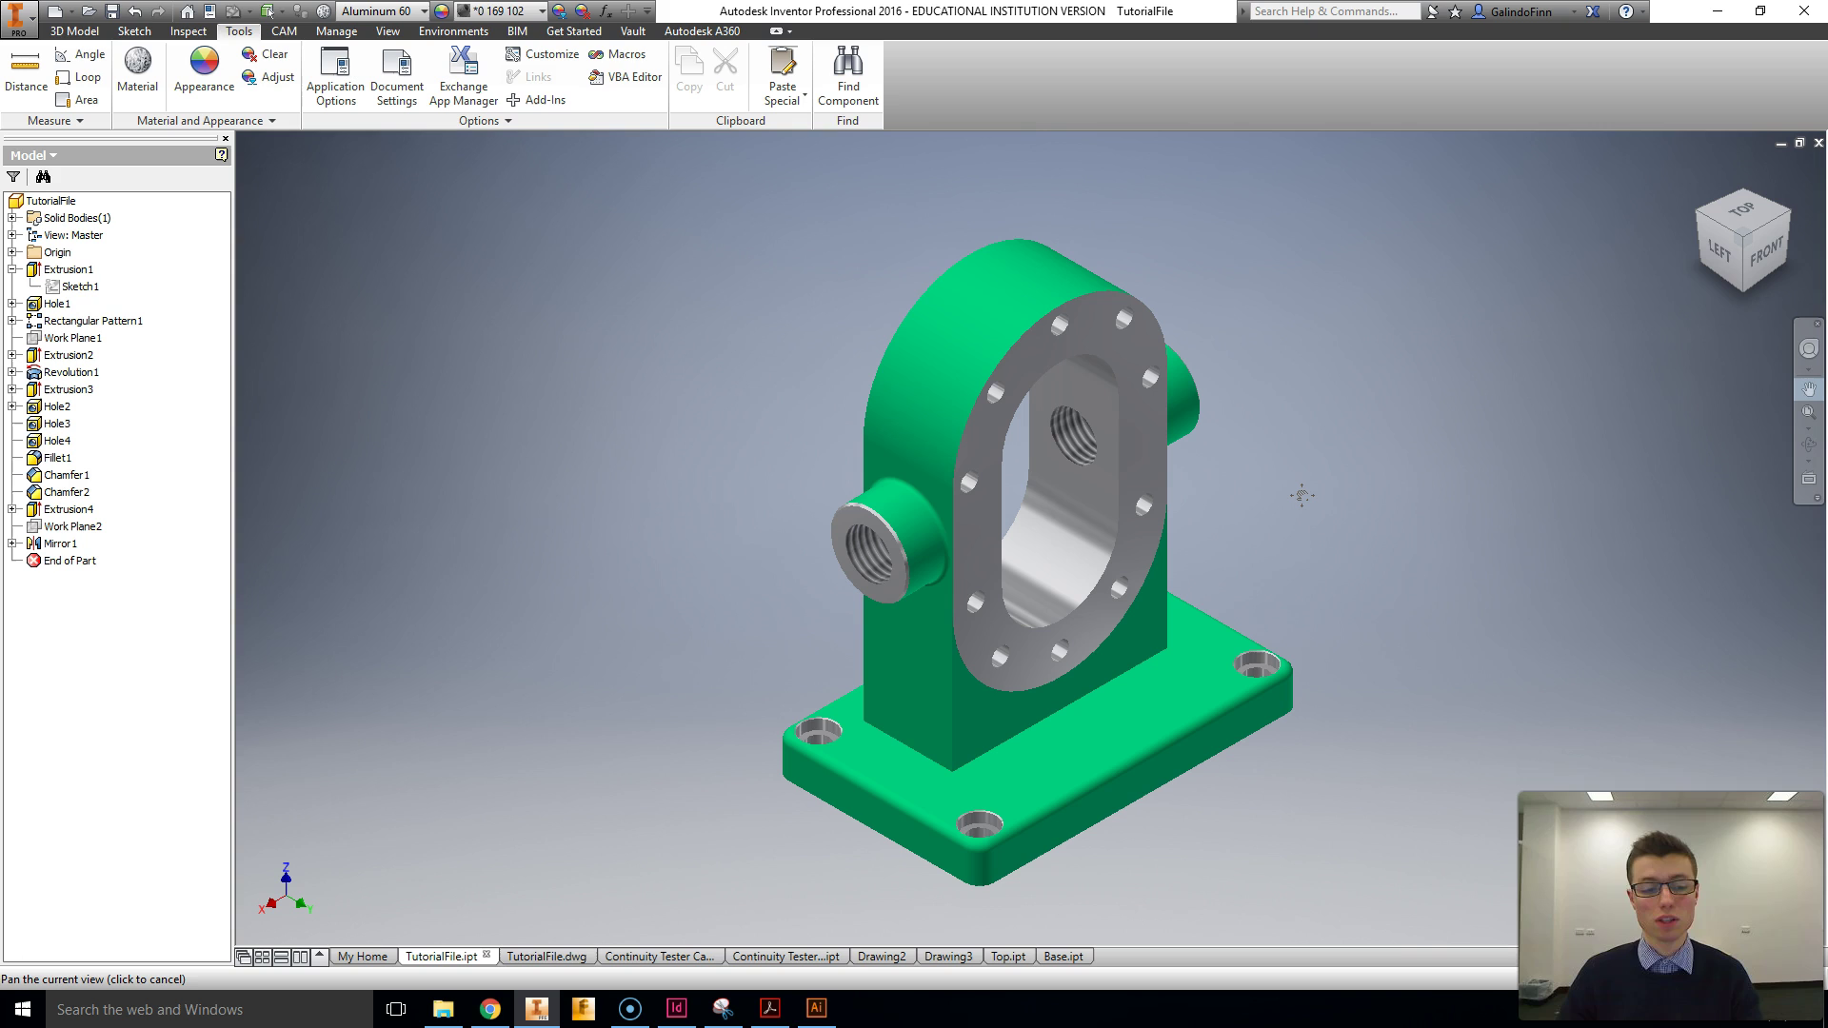